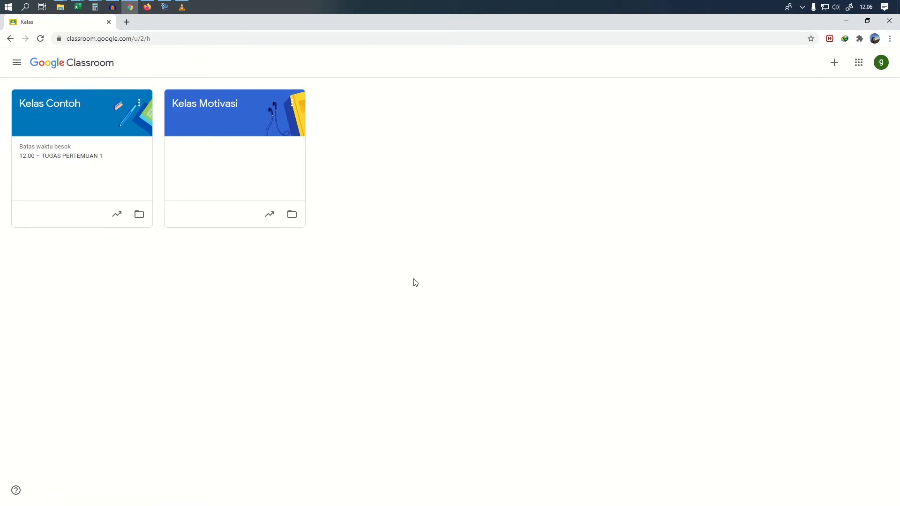
Open the Kelas Contoh class and create a new quiz assignment (Tugas kuis) in its classwork
click(47, 107)
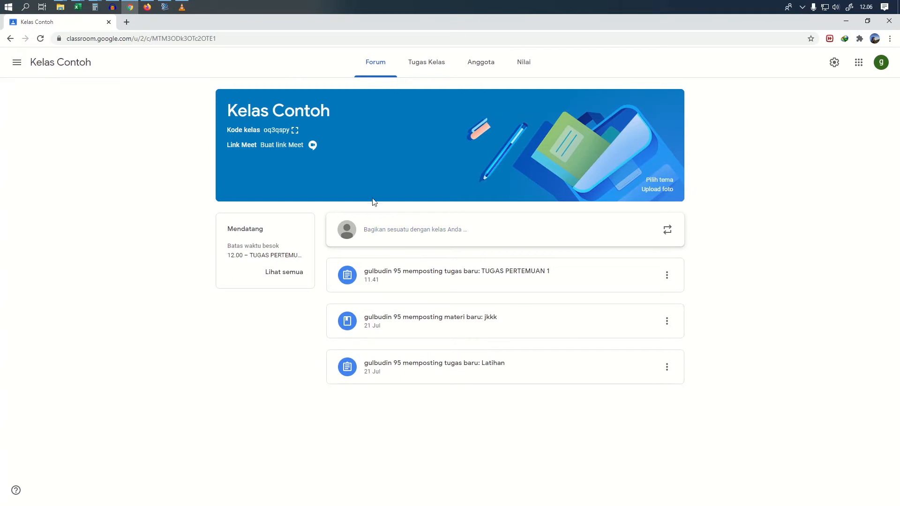
click(423, 70)
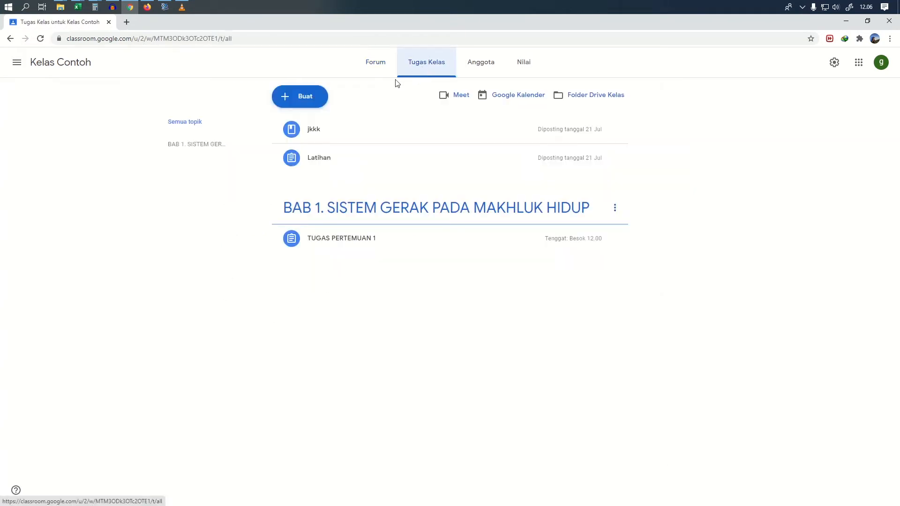
click(305, 98)
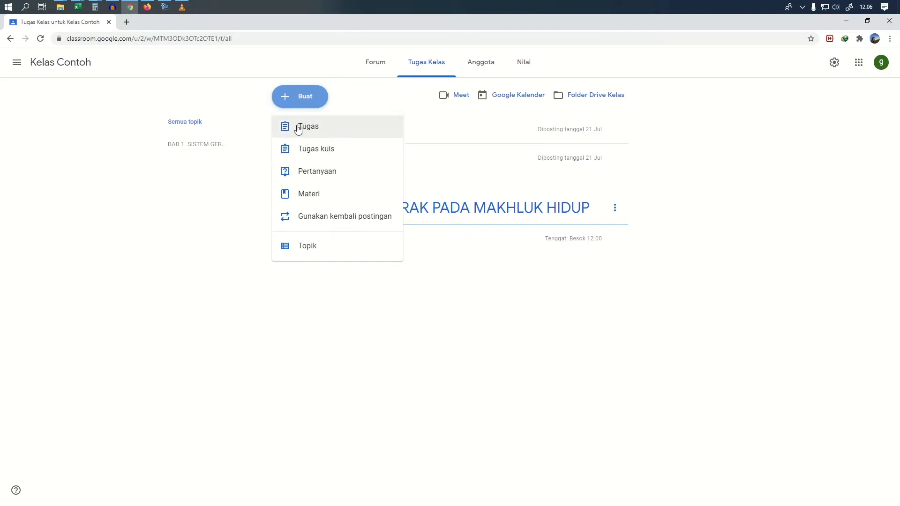
click(324, 154)
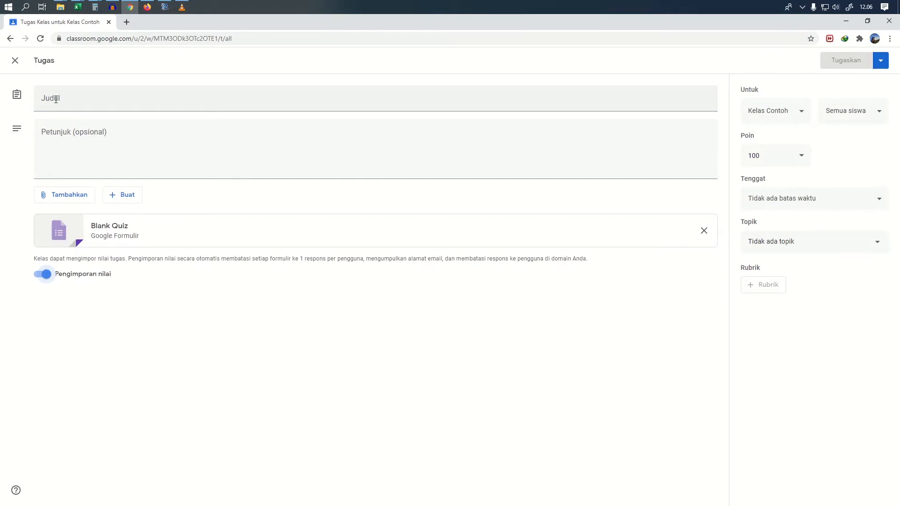
Title the assignment "POST TEST 1" and enter the instructions "ISILAH POST TEST BERIKUT DENGAN BENAR DAN TEPAT"
click(56, 99)
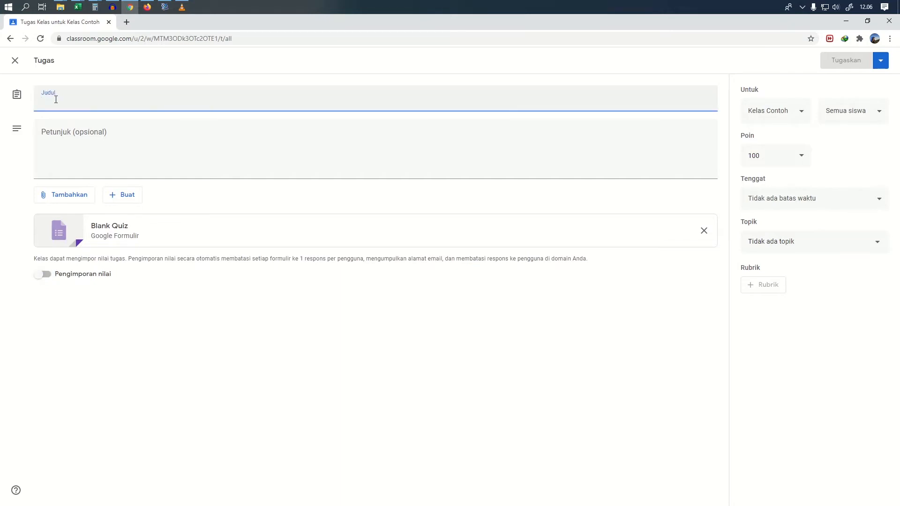
text(POST TEST 1)
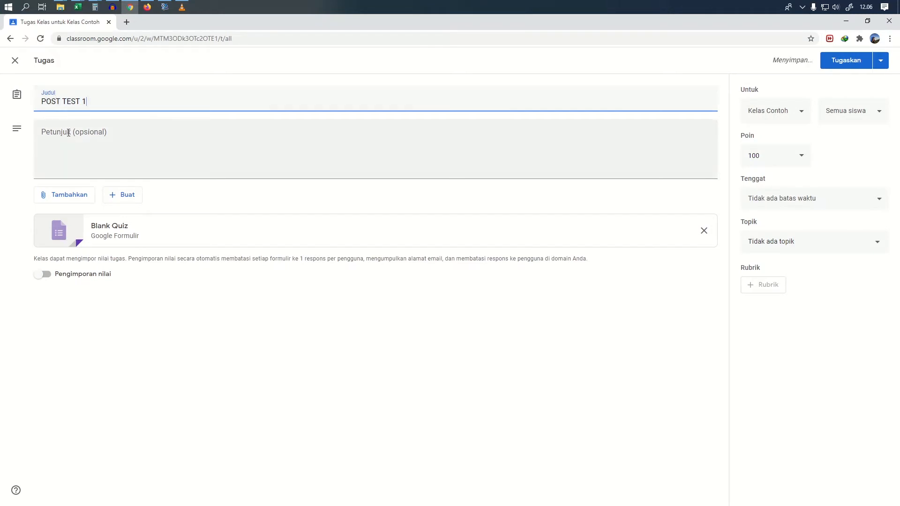
click(71, 146)
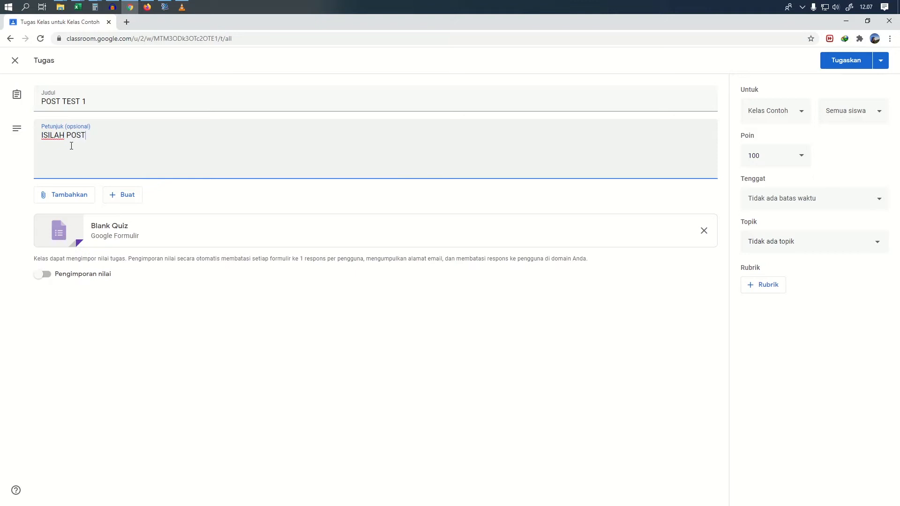
text(ISILAH POST TEST BERIKUT DENGAN BENAR DAN TEPAT)
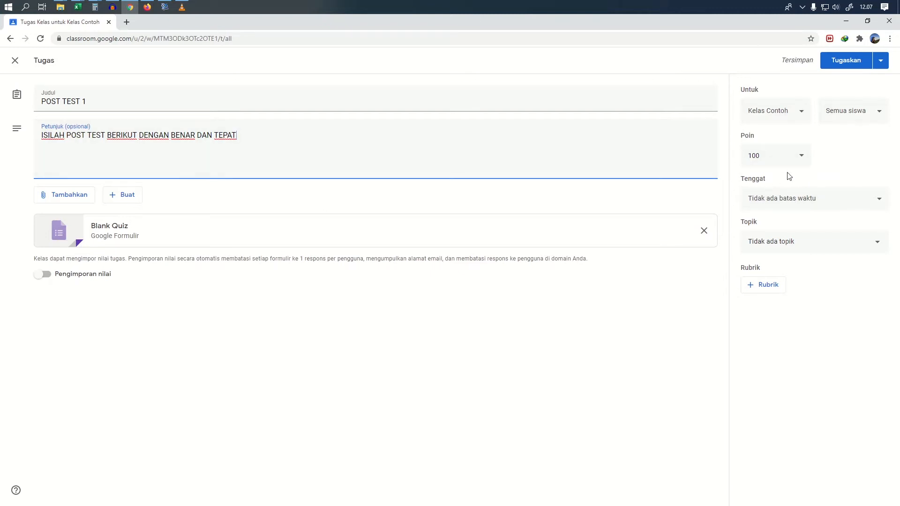
Set the assignment's deadline to 23 Jul 2020 at 08.20 and its topic to "BAB 1. SISTEM GERAK PADA MAKHLUK HIDUP"
click(772, 202)
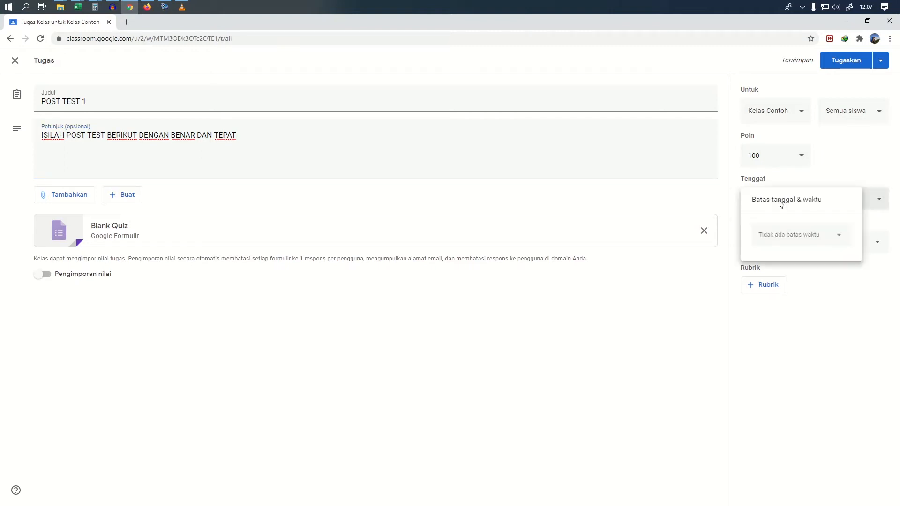
click(842, 239)
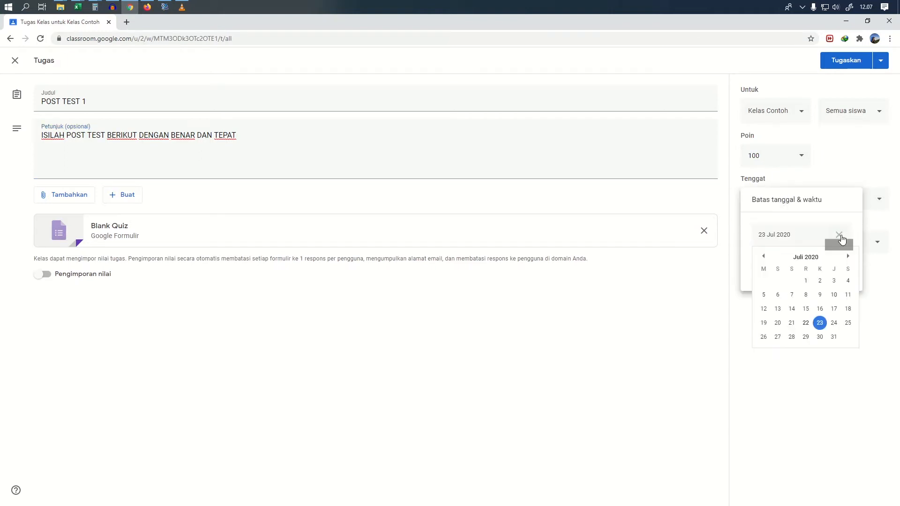
click(820, 325)
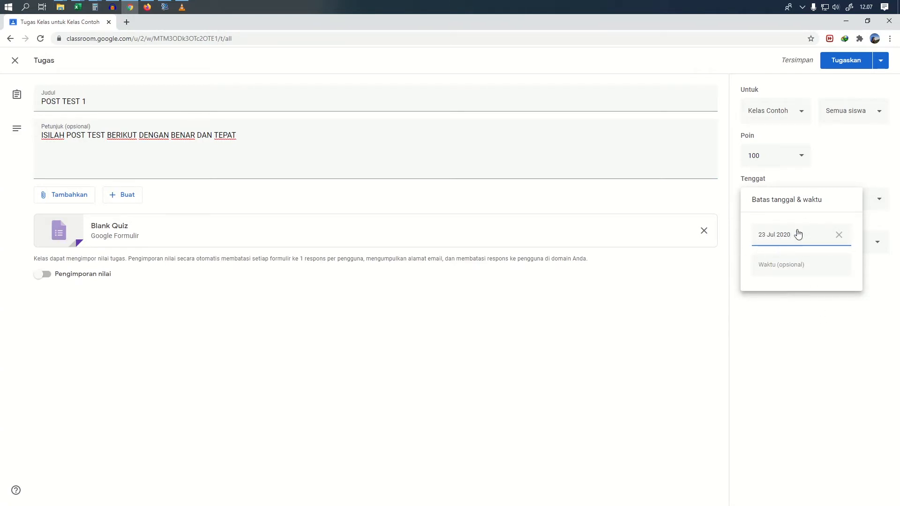
click(795, 265)
text(08.1)
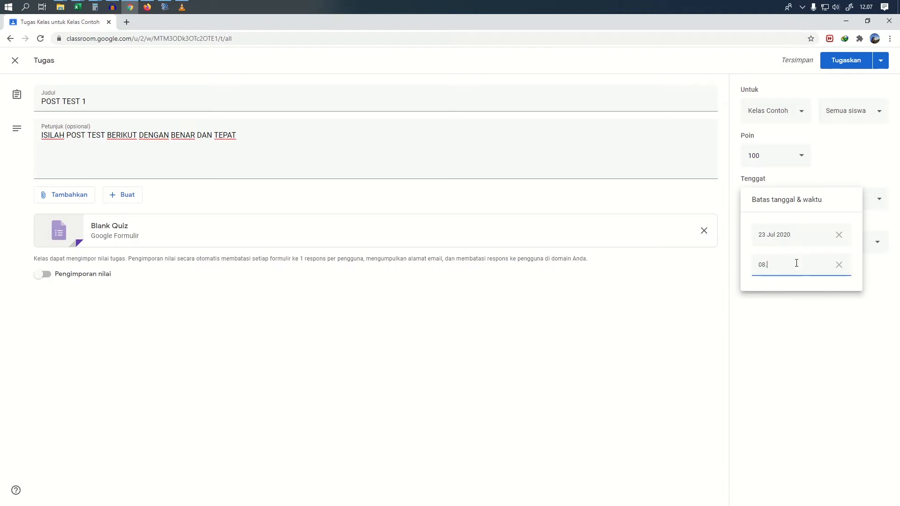
click(738, 347)
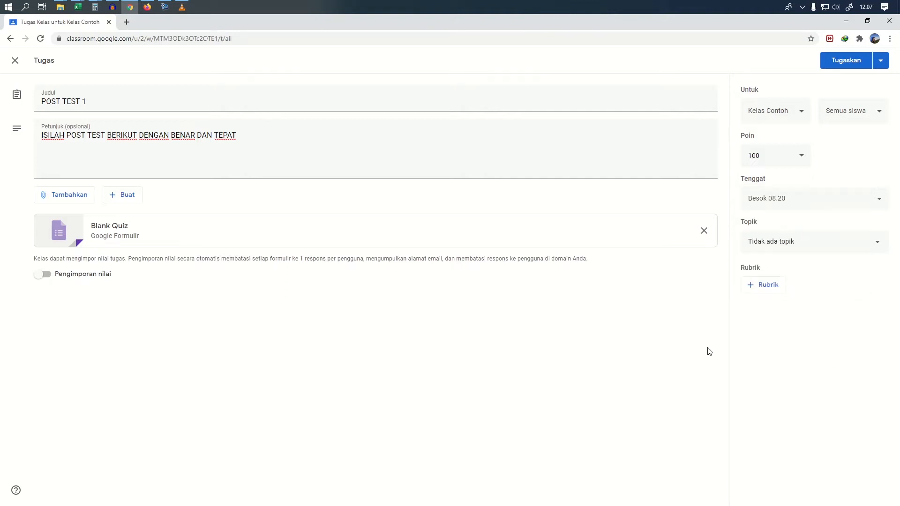
click(785, 248)
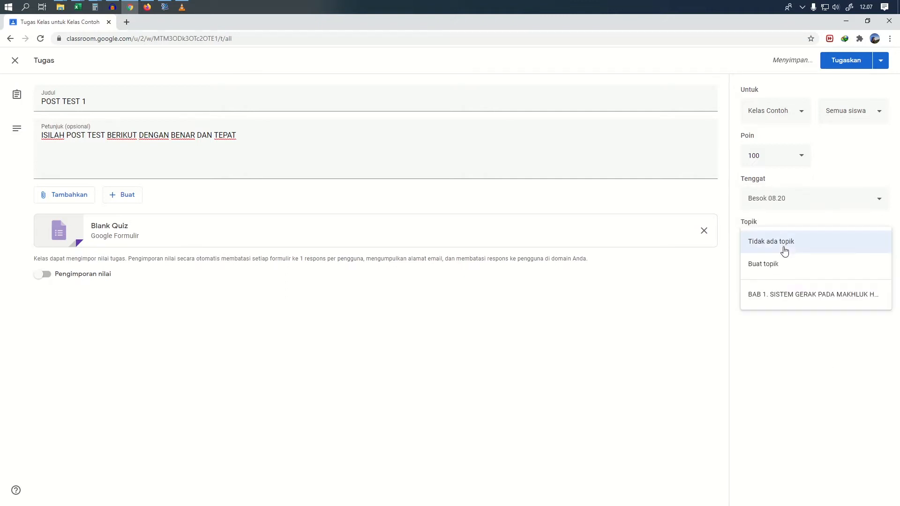
click(773, 295)
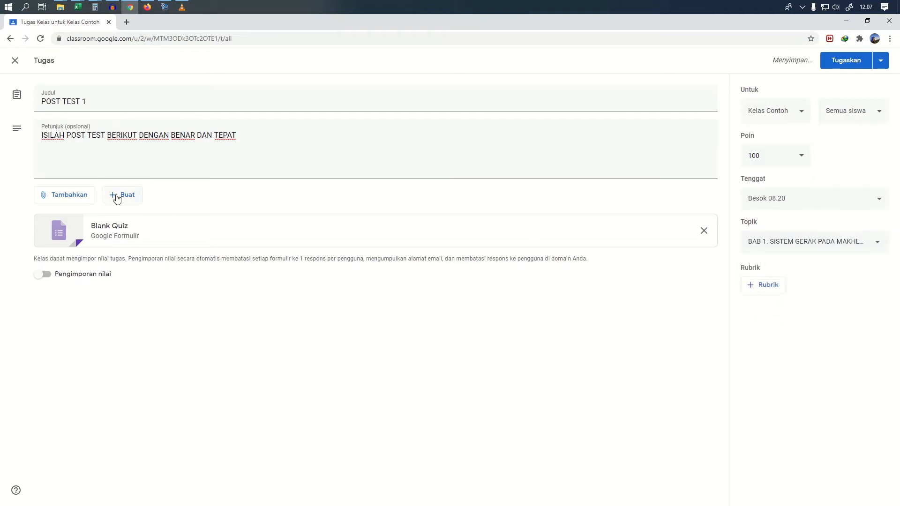
Open the attached Blank Quiz form and set its heading to "POST TEST 1 (GERAK PADA TUMBUHAN)"
click(105, 233)
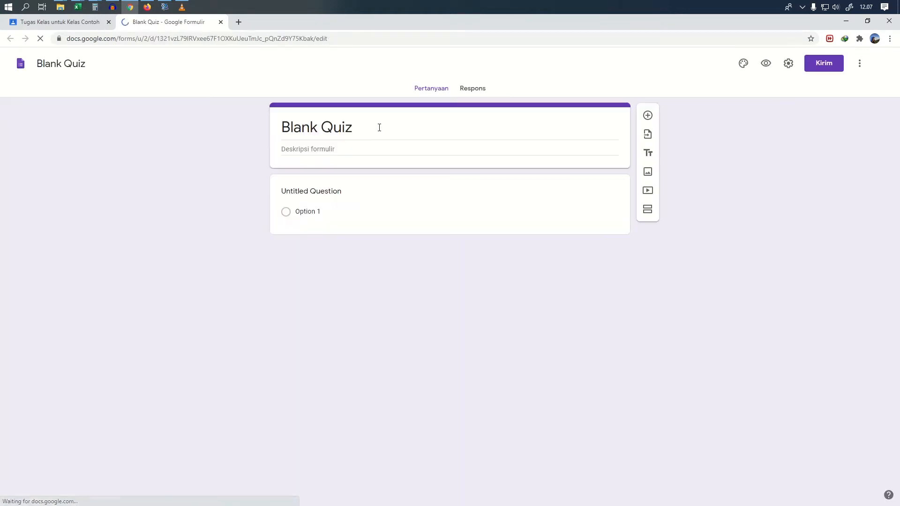
click(362, 127)
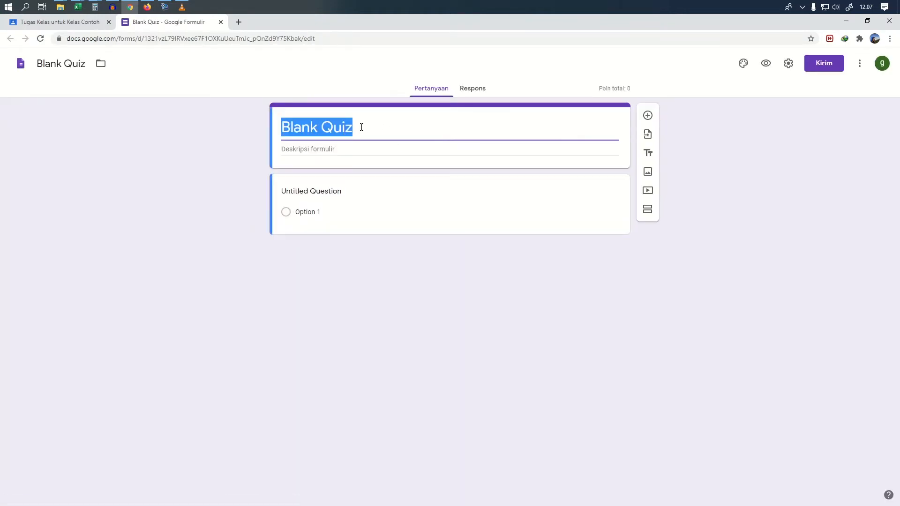
text(POW)
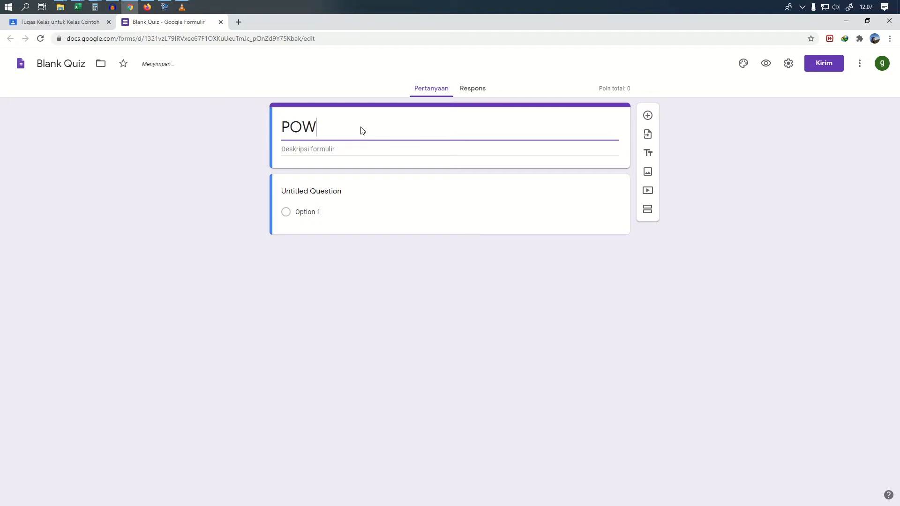
key(BackSpace)
text(ST TEST 1 (GERAK )
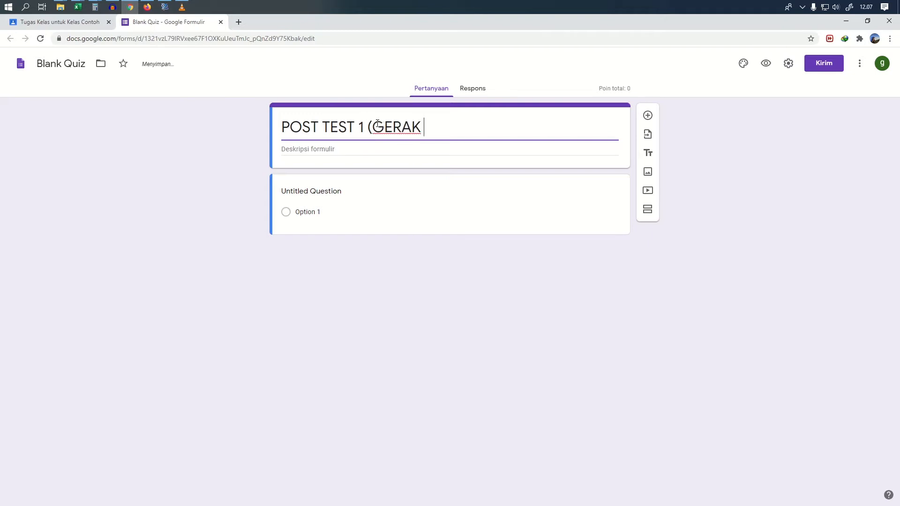
text(PADA TUMBUHAN))
Rename the quiz form's file to "POST TEST 1"
click(75, 67)
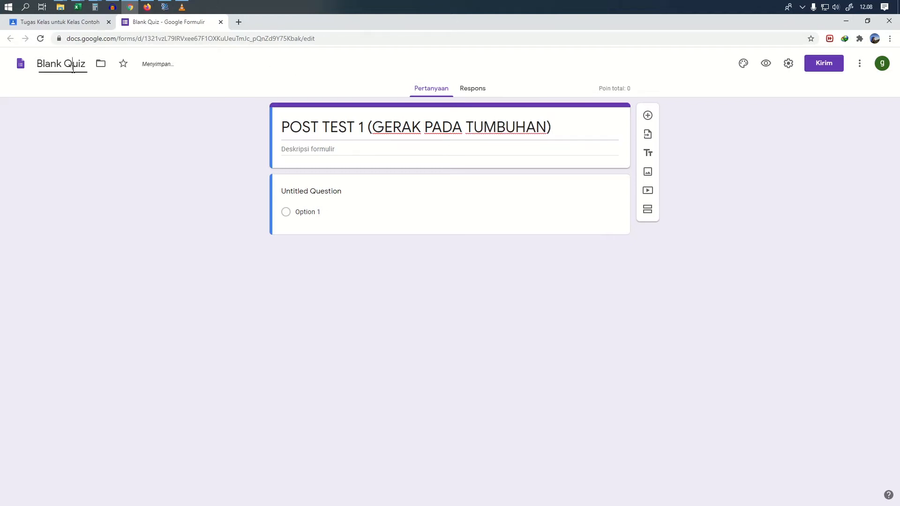
click(91, 68)
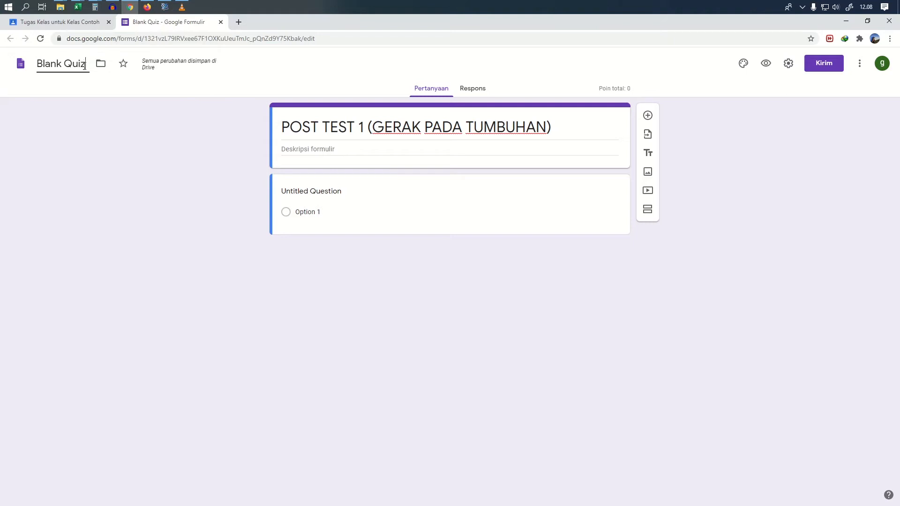
drag(85, 66, 35, 69)
text(POST )
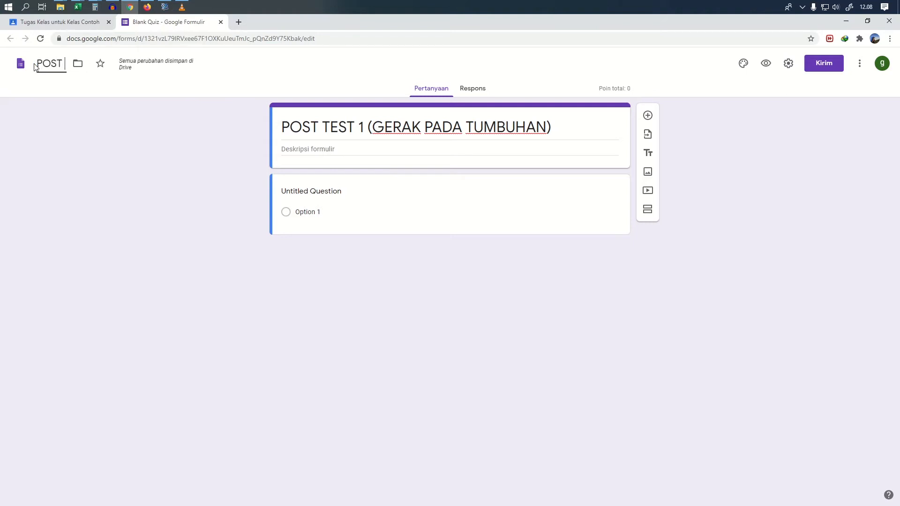
text(TEST 1)
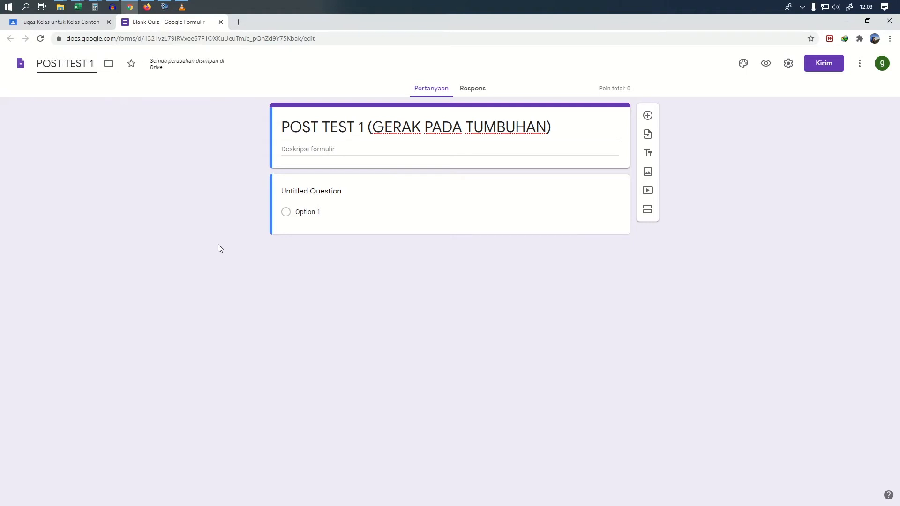
Turn the untitled question into a required short-answer question (Jawaban singkat) titled "NAMA LENGAP"
click(325, 193)
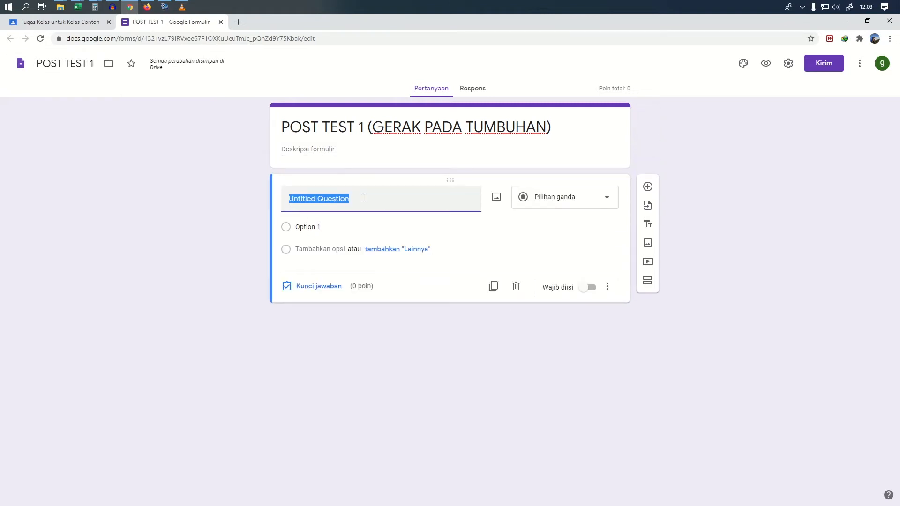
text(NAMA LENGAP)
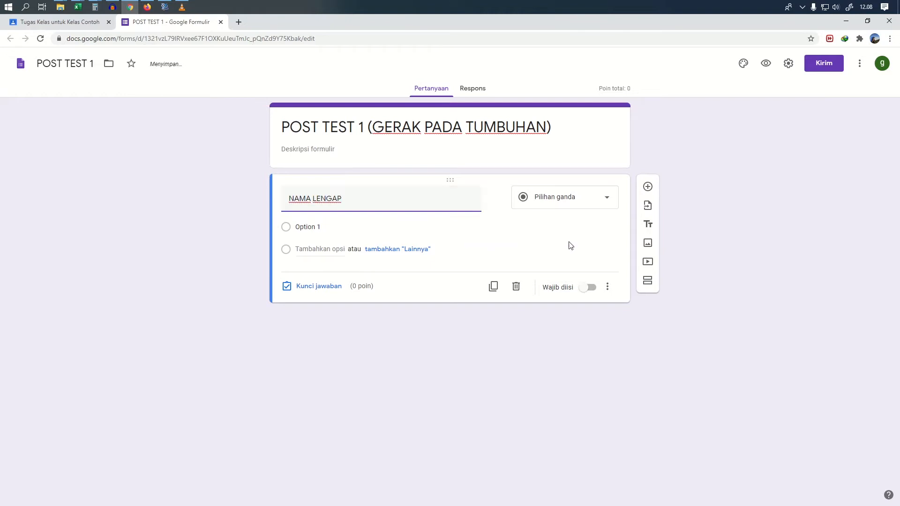
click(603, 202)
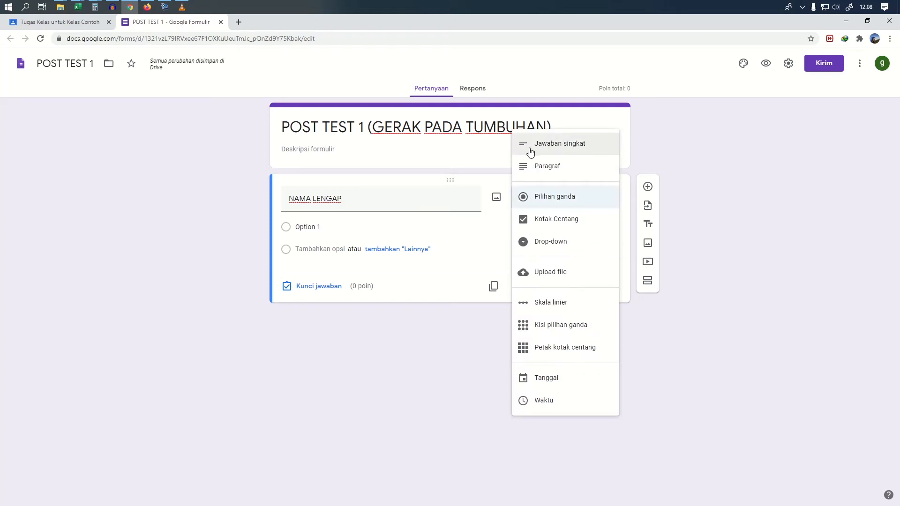
click(530, 149)
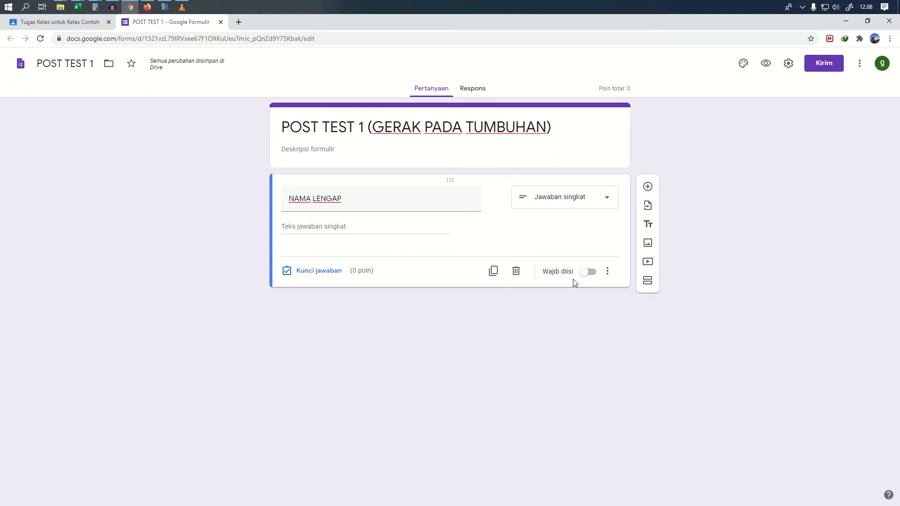
click(591, 274)
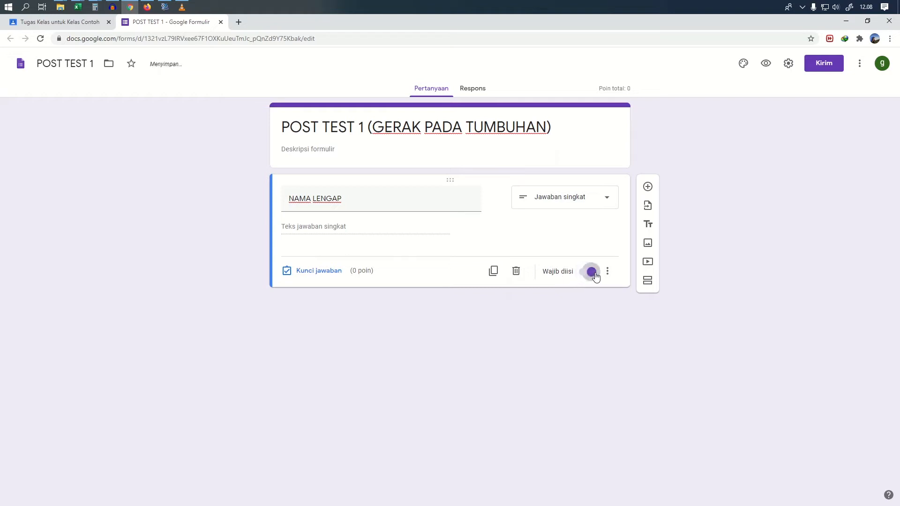
Add a required multiple-choice question titled "KELAS" with the options VIII A, VIII B and VIII C
click(648, 188)
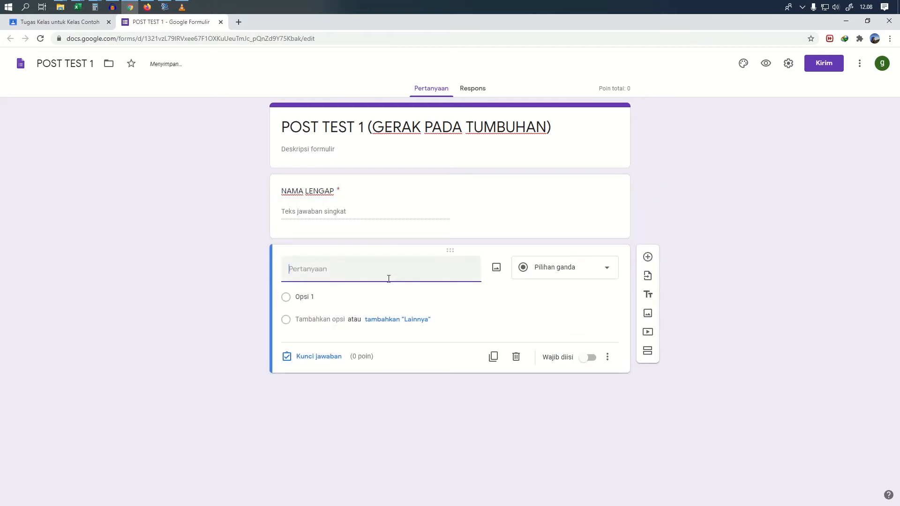
text(KELAS)
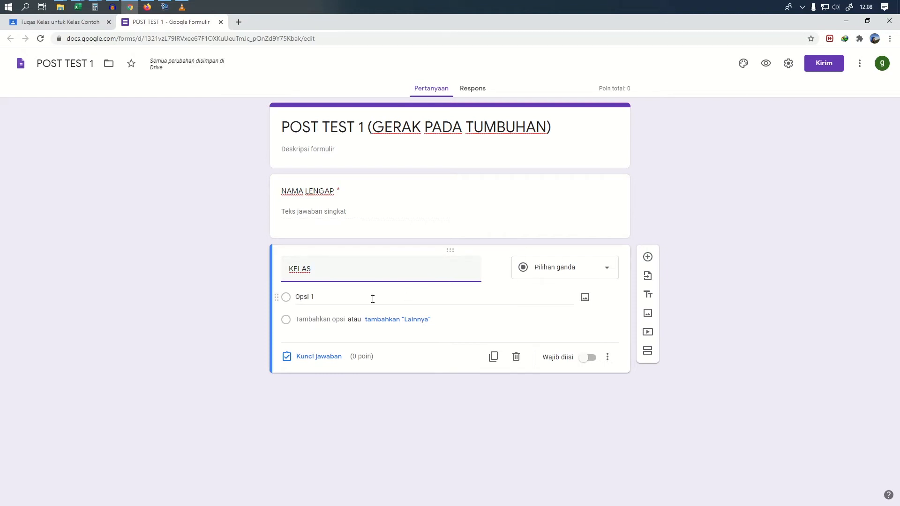
click(317, 297)
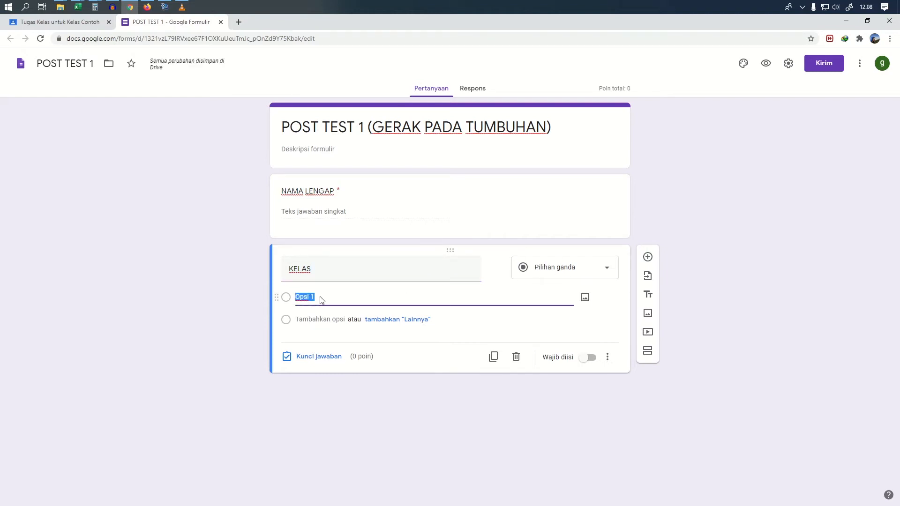
text(VOI)
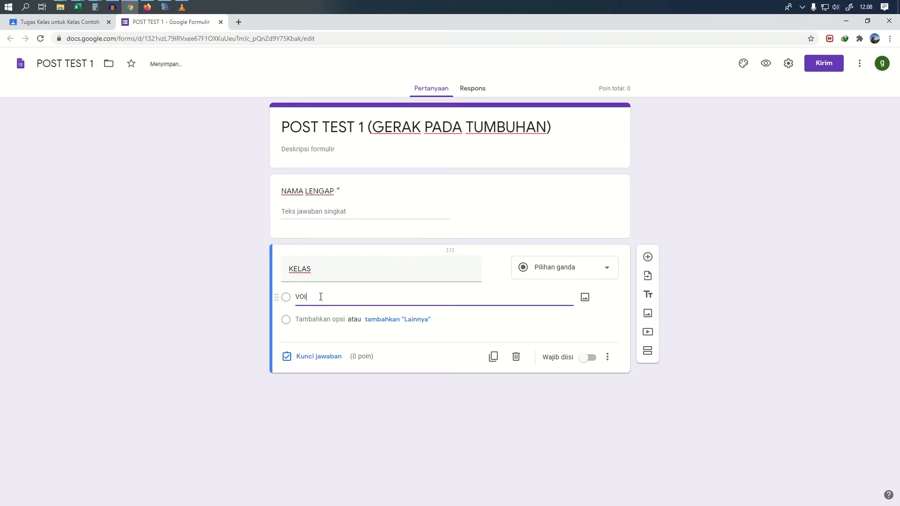
text(I A)
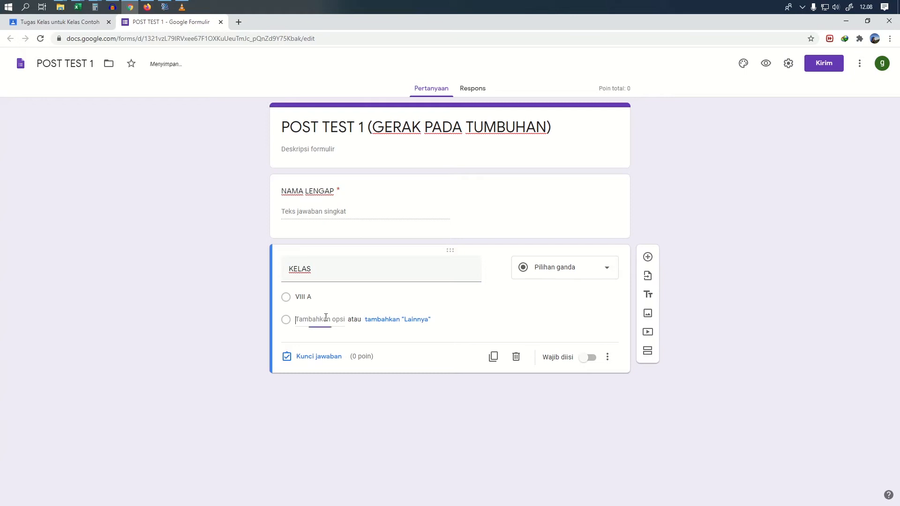
click(323, 319)
text(VIII)
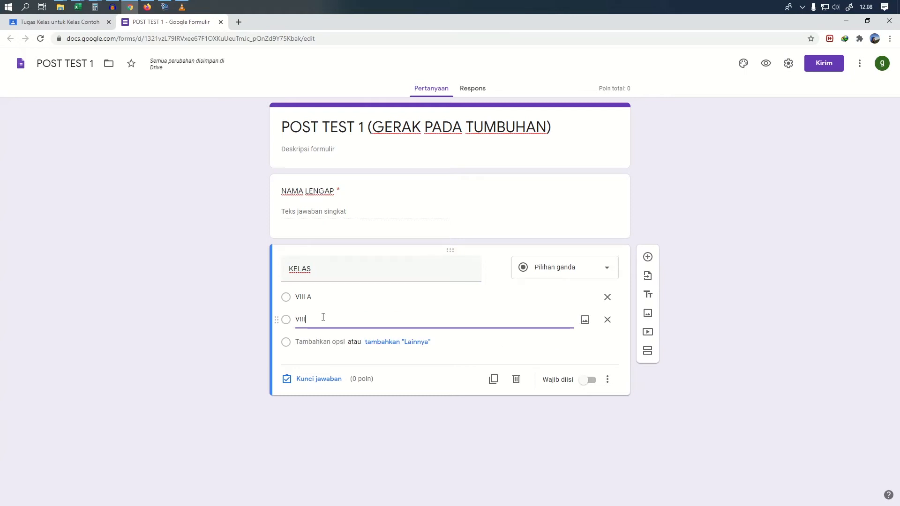
text( B)
click(332, 342)
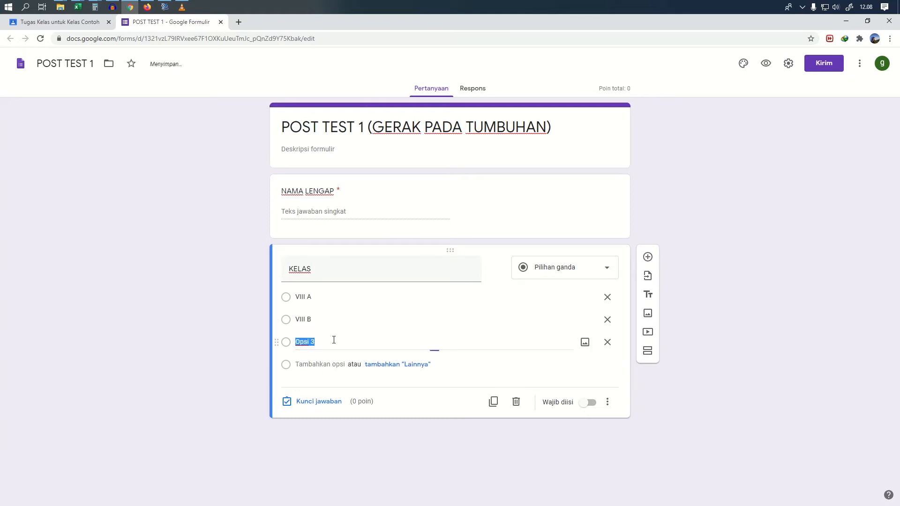
text(VIII C)
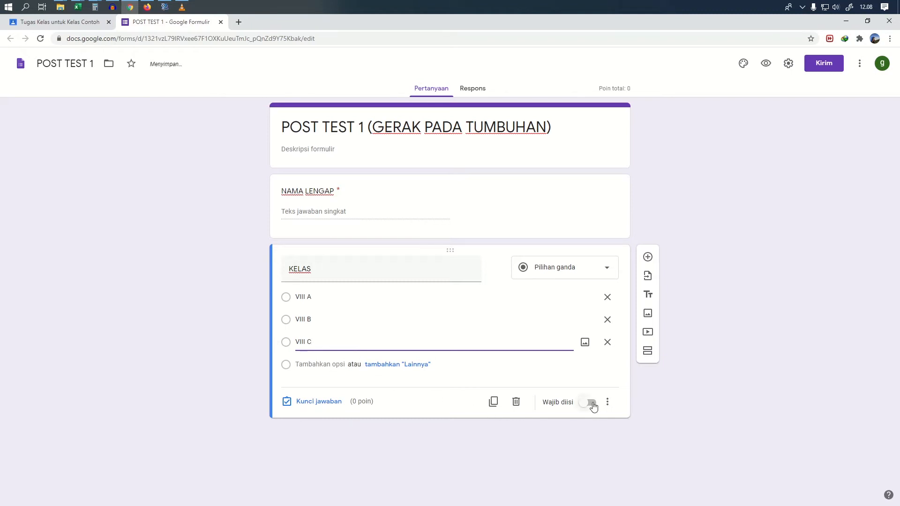
click(591, 403)
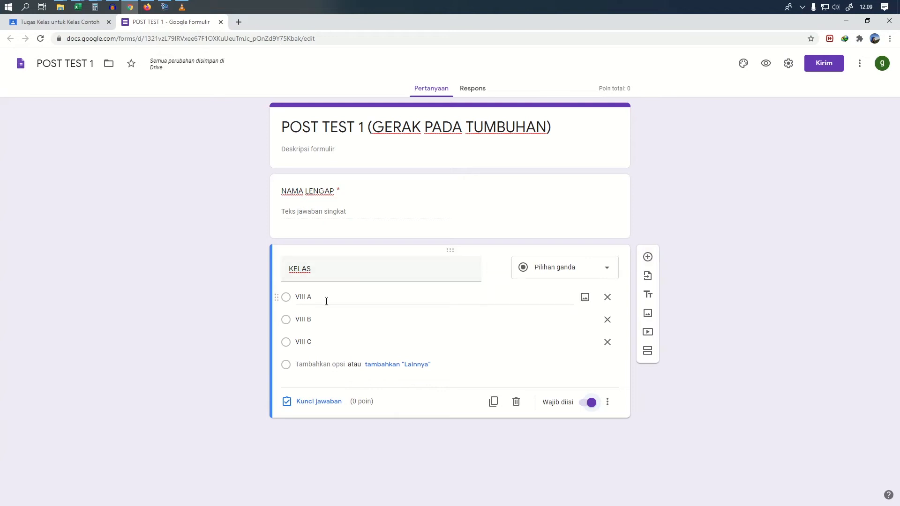
Add another multiple-choice question with the text "Gerak suatu benda akibat rangsangan cahaya matahari sehingga tumbuhan"
click(648, 258)
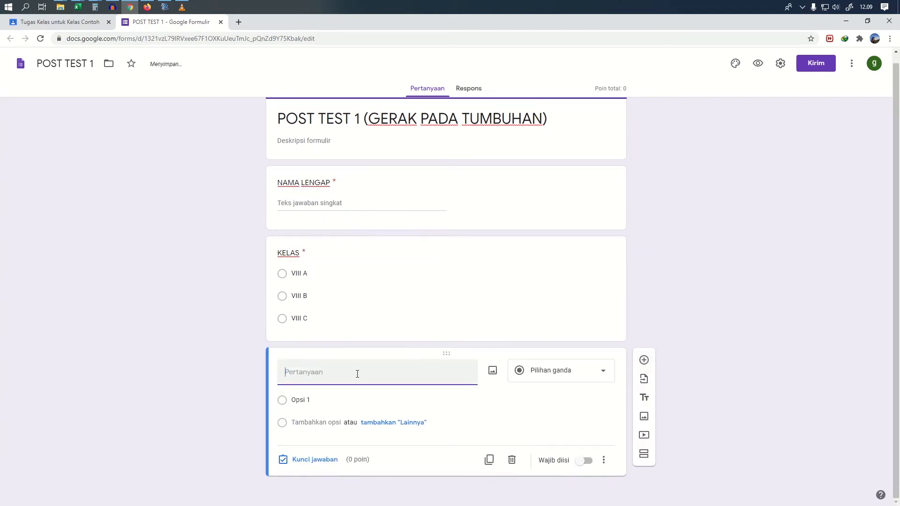
text(gERA)
key(BackSpace)
key(BackSpace)
key(BackSpace)
key(BackSpace)
text(Gerak suatu benda aki)
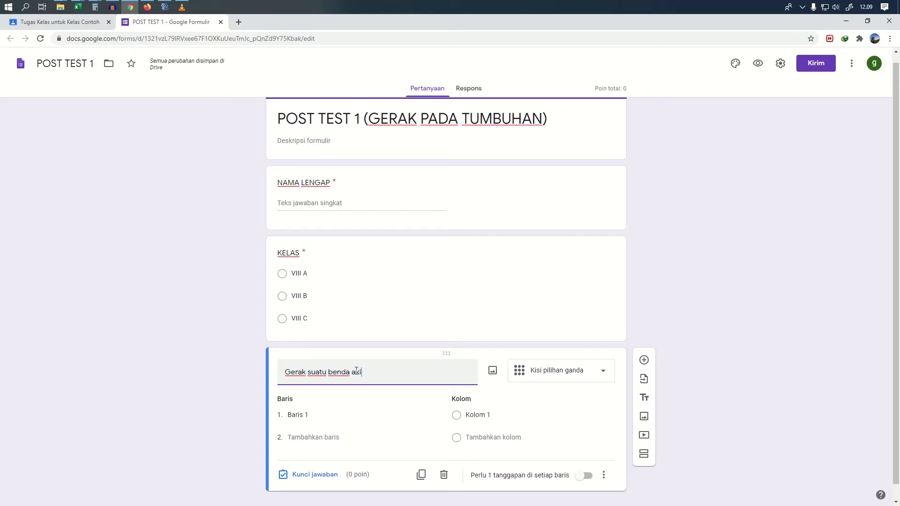
text(bat ran)
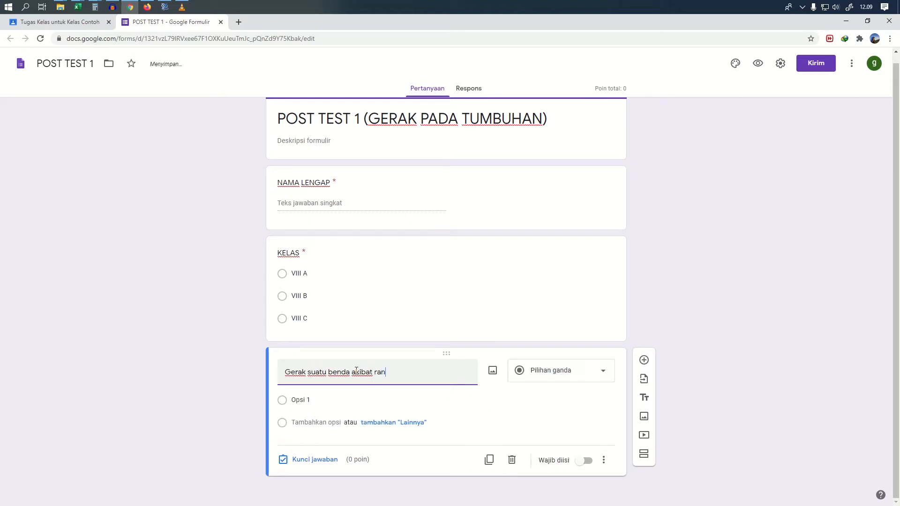
text(gsanagn cahaya matahari)
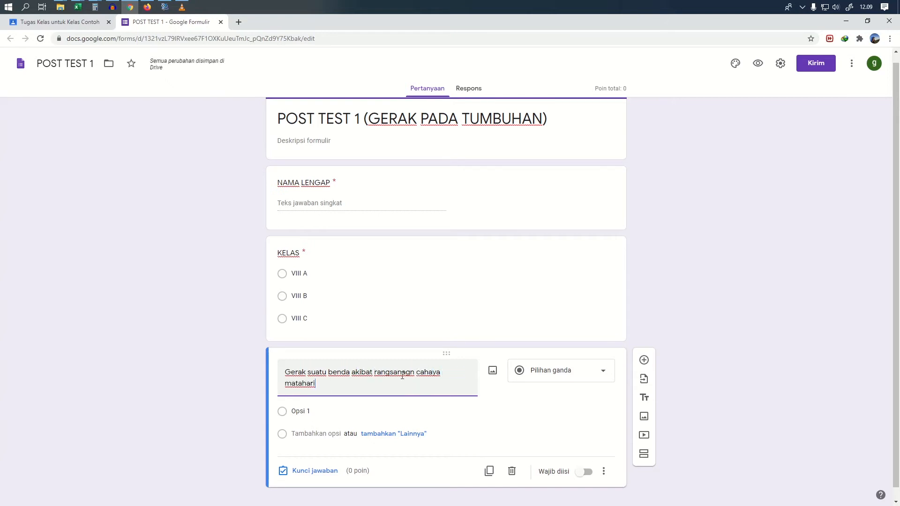
key(BackSpace)
key(BackSpace)
key(BackSpace)
key(BackSpace)
key(BackSpace)
key(BackSpace)
key(BackSpace)
key(BackSpace)
key(BackSpace)
key(BackSpace)
key(BackSpace)
key(BackSpace)
key(BackSpace)
key(BackSpace)
key(BackSpace)
key(BackSpace)
key(BackSpace)
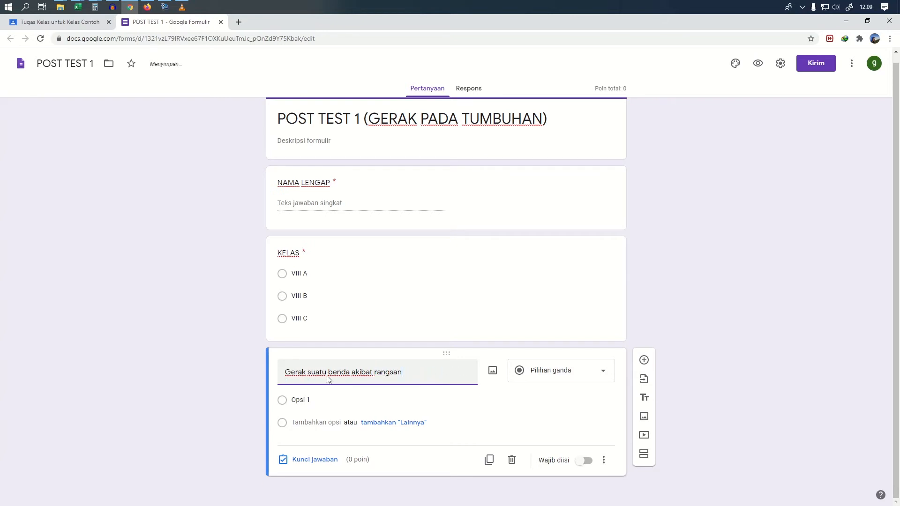
text(gan cahaya mataha)
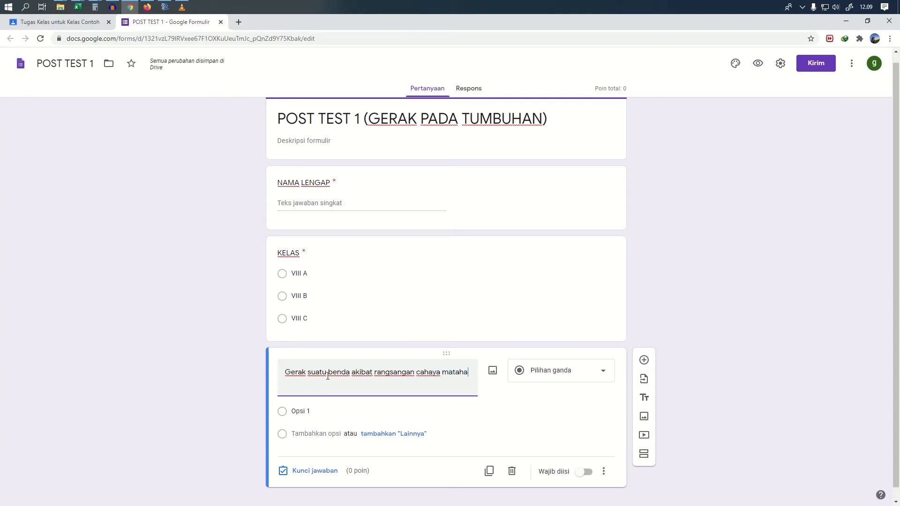
text(ri sehingga tumbuhan)
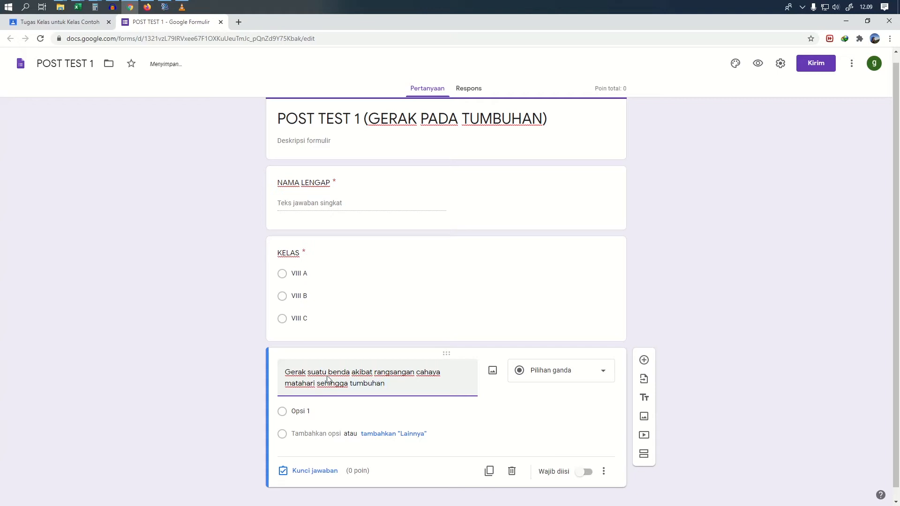
Replace the question's opening words "Gerak suatu benda" with "suatu gerak" and end the text with "tumbuh ke arah datangnya cahaya disebut..."
drag(352, 374, 284, 371)
text(Suatu ger)
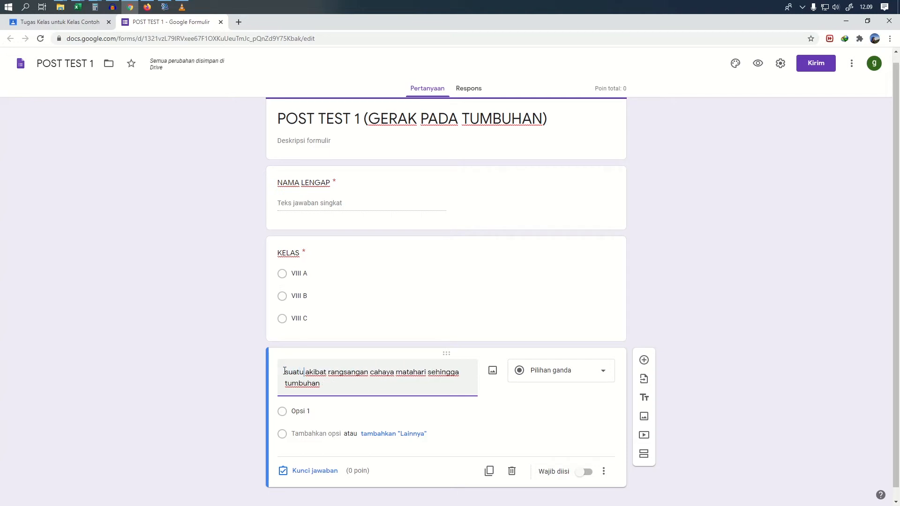
text(ak)
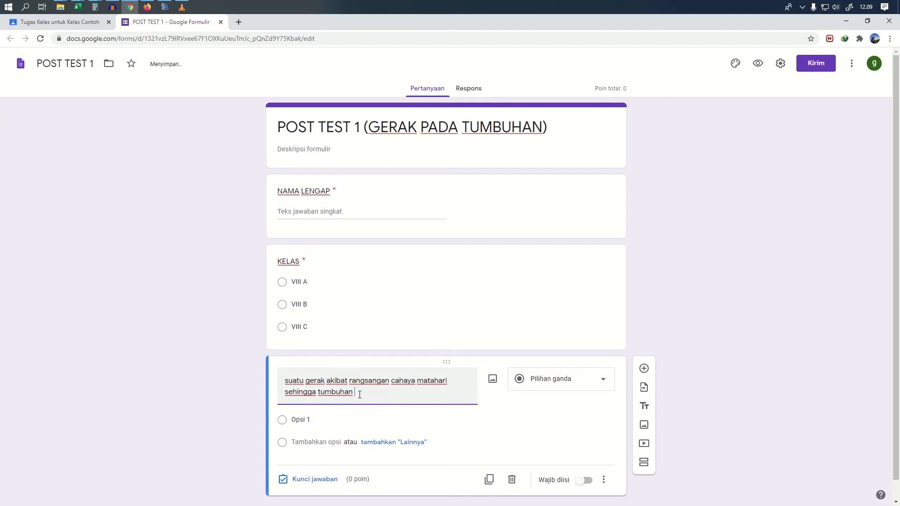
text(uh ke arah datangnya a)
text(ahaya d)
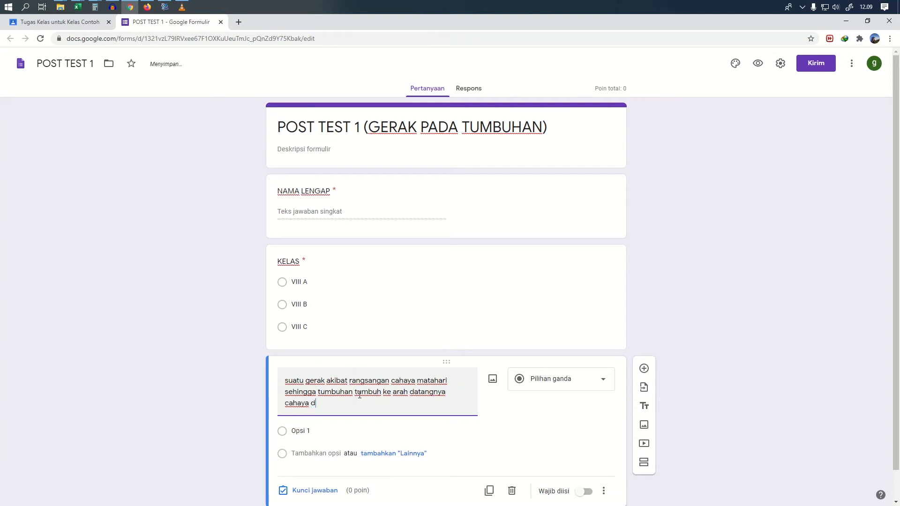
text(isebut...)
Give the light-stimulus question the options Fototropisme, Geotropisme, Tigmotropisme and Kemotropisme, and make it required
scroll(368, 403, down, 1)
click(318, 399)
text(Fototrop)
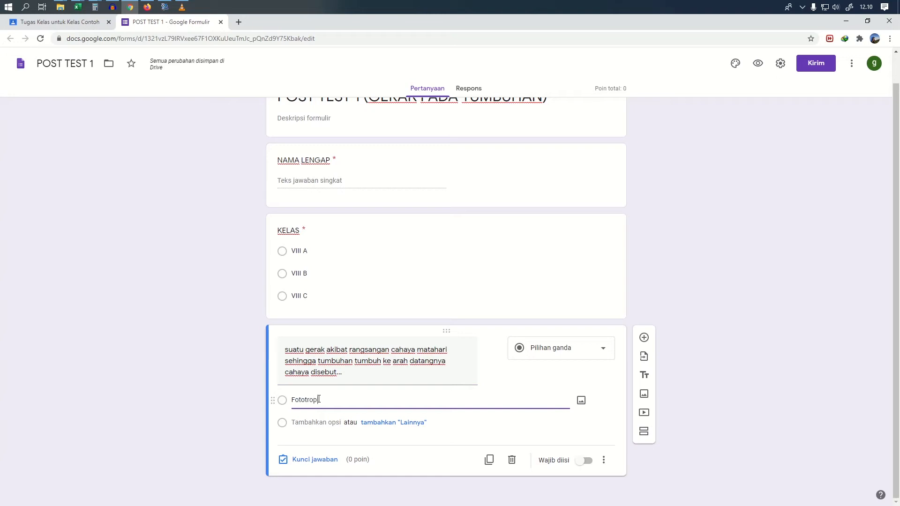
text(isme)
click(322, 422)
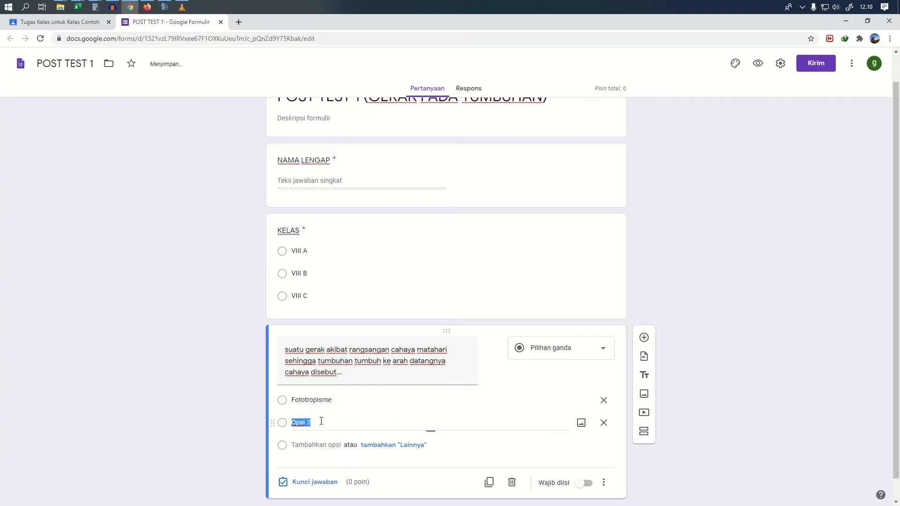
text(Geotropisme)
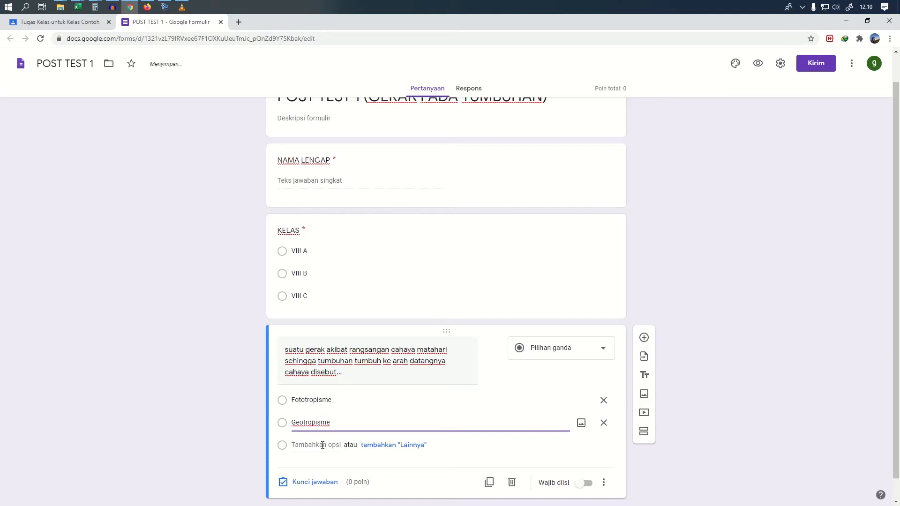
click(321, 445)
text(Tigmotrop)
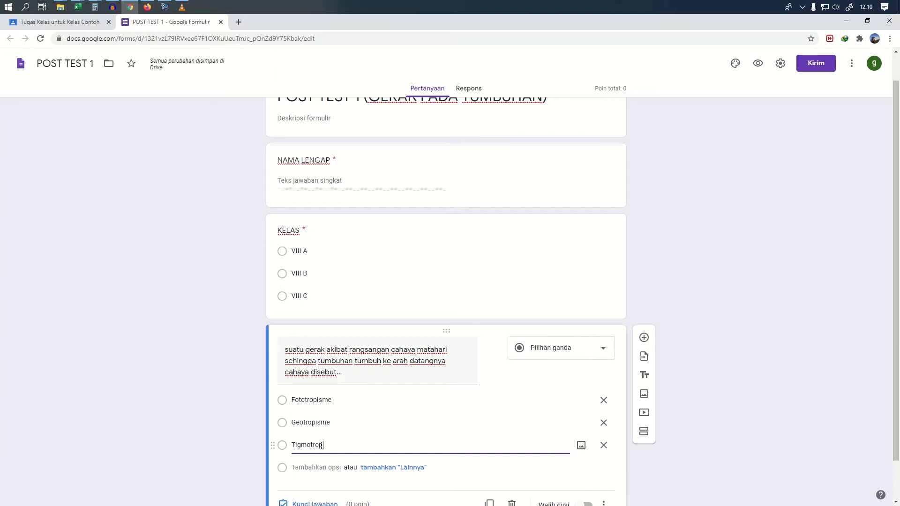
text(isme)
click(323, 468)
text(Kemotropis)
scroll(331, 458, down, 2)
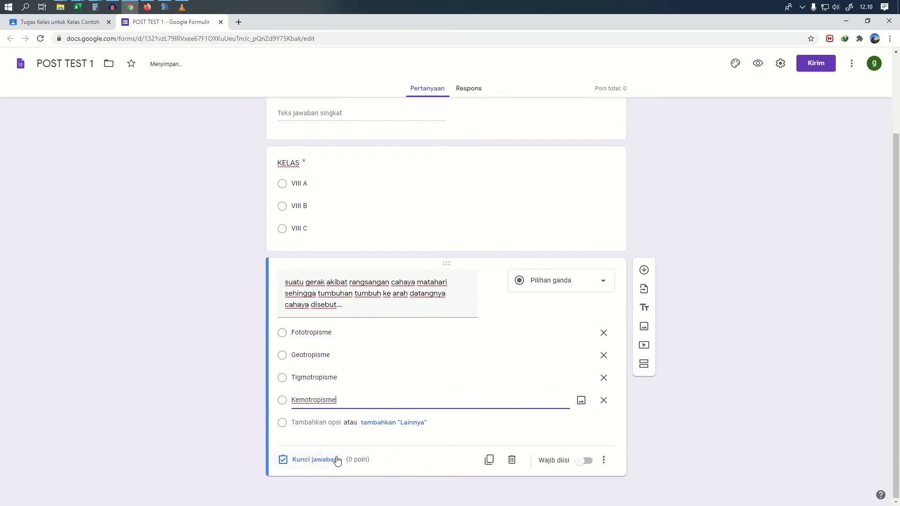
click(589, 462)
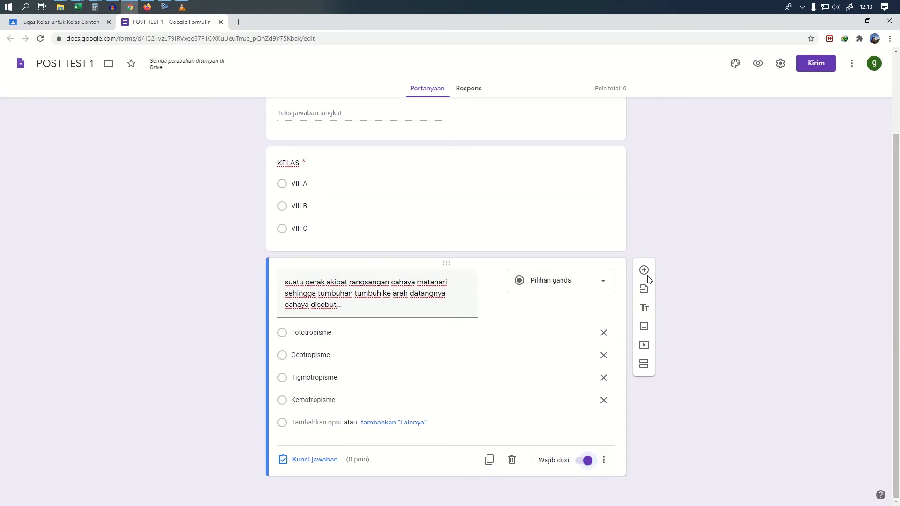
Set the question's answer key to Fototropisme with a value of 50 points
click(301, 464)
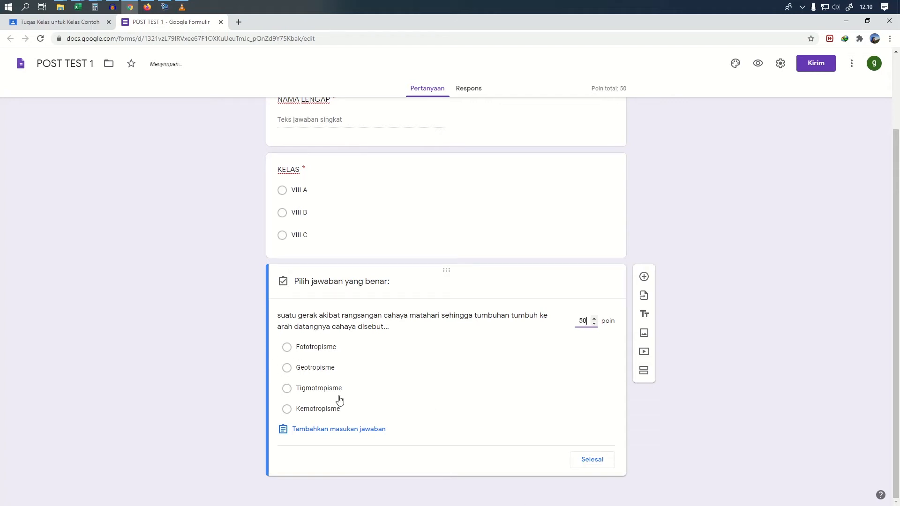
click(327, 349)
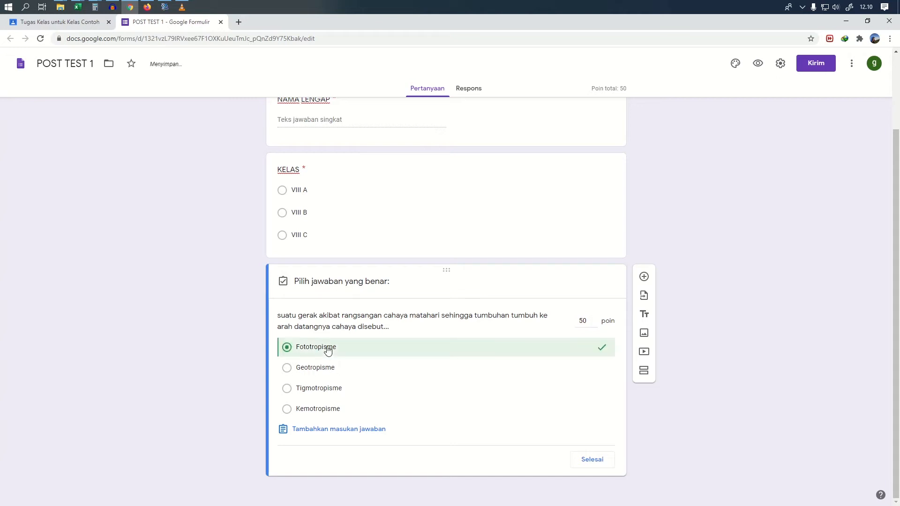
click(596, 467)
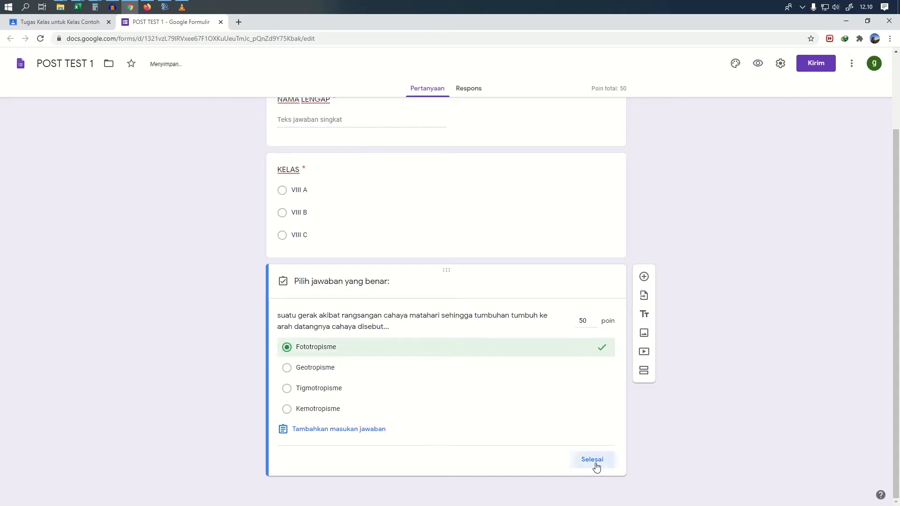
Add a new question and insert the black-seed flower picture from a Google image search for "bunga pukul empat"
click(645, 271)
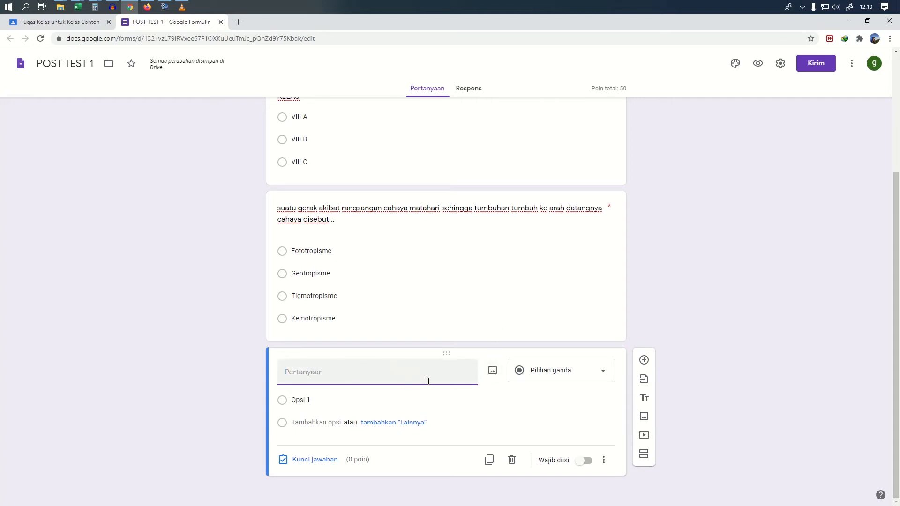
click(492, 373)
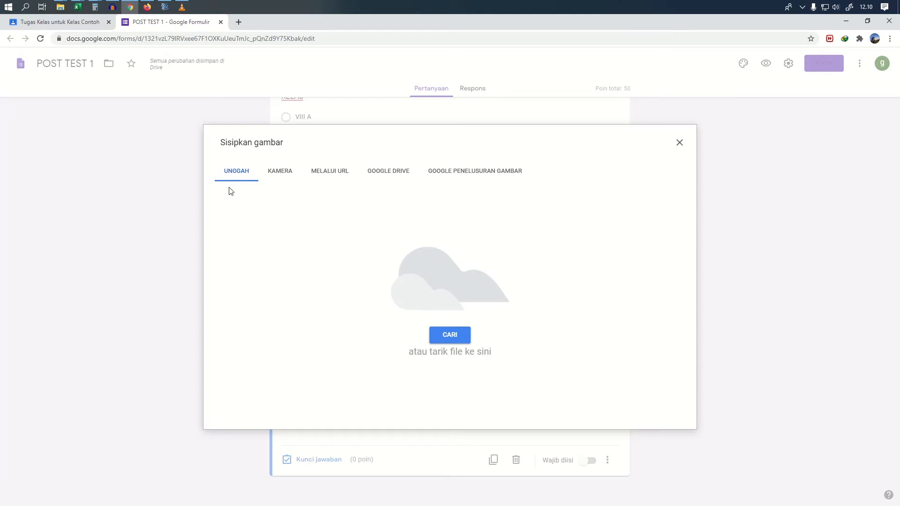
click(235, 177)
click(443, 175)
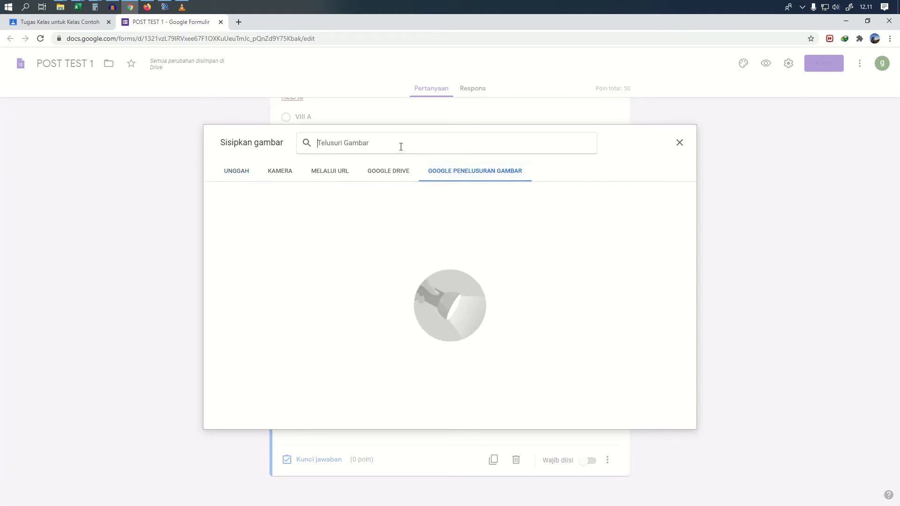
text(pu)
key(BackSpace)
key(BackSpace)
text(bunga pukul em)
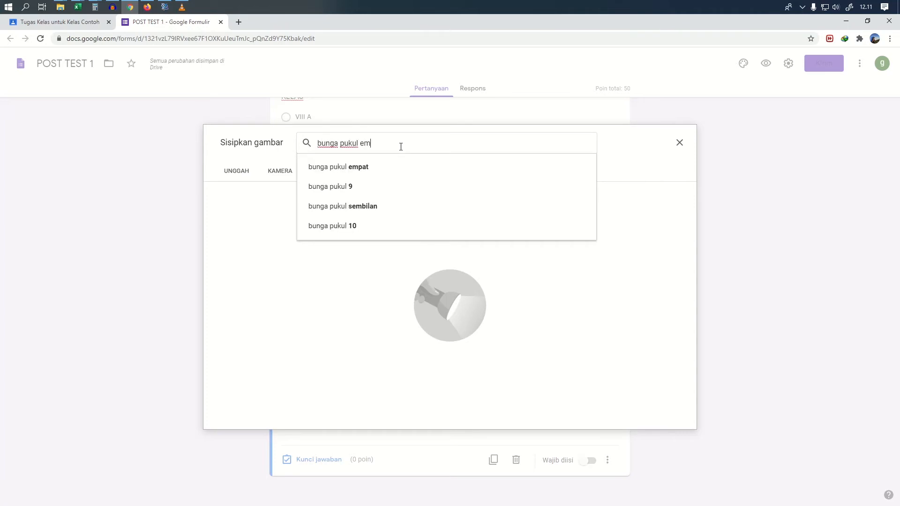
text(pat)
click(388, 170)
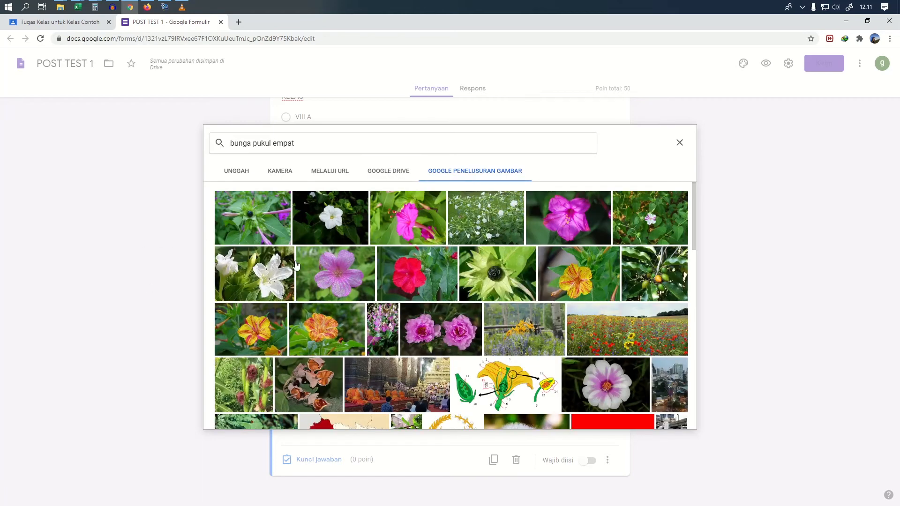
click(295, 263)
click(684, 419)
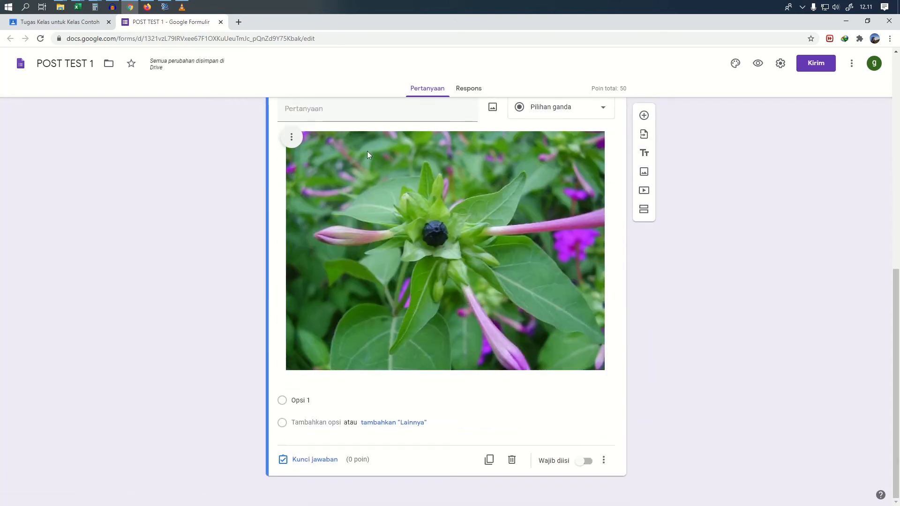
Enter the flower picture question's text as "Gambar di baawah ini merupakan contoh gerak...."
click(331, 111)
text(Ge)
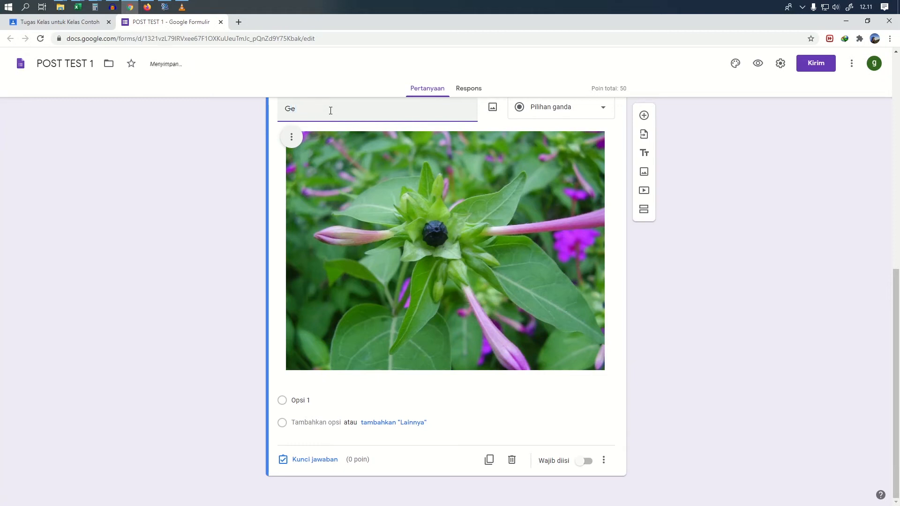
key(BackSpace)
key(BackSpace)
text(Gambar di baawah ini ymeru)
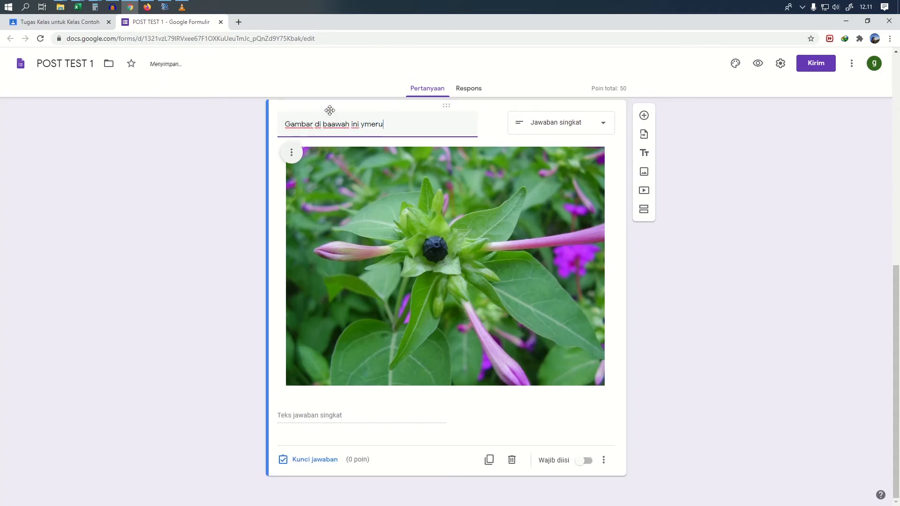
key(BackSpace)
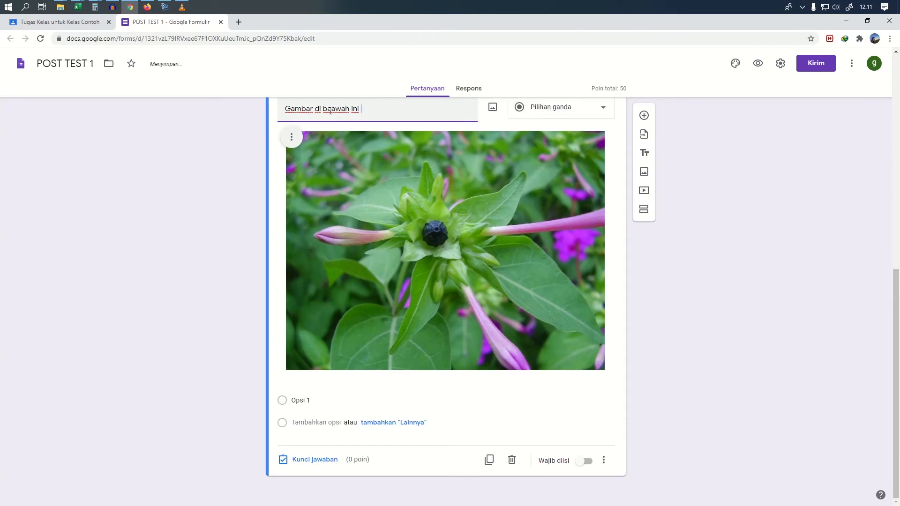
text(contoh g)
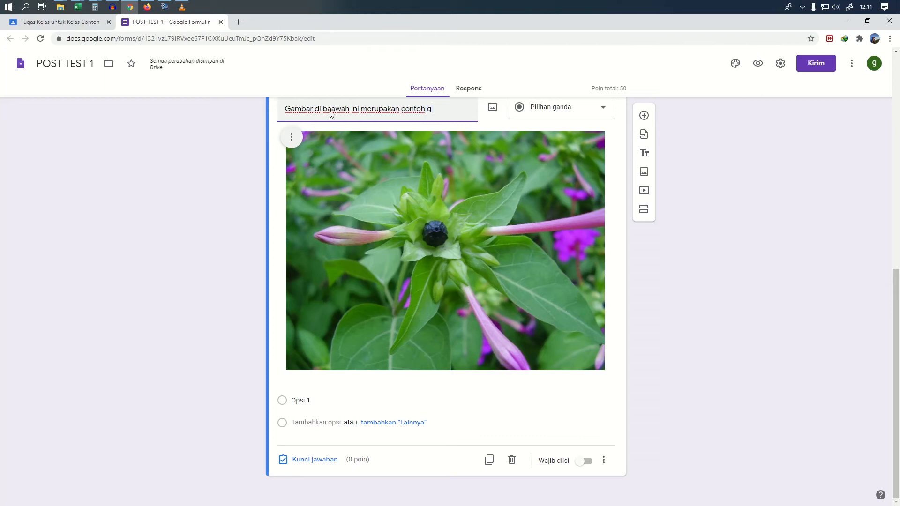
text(erak....)
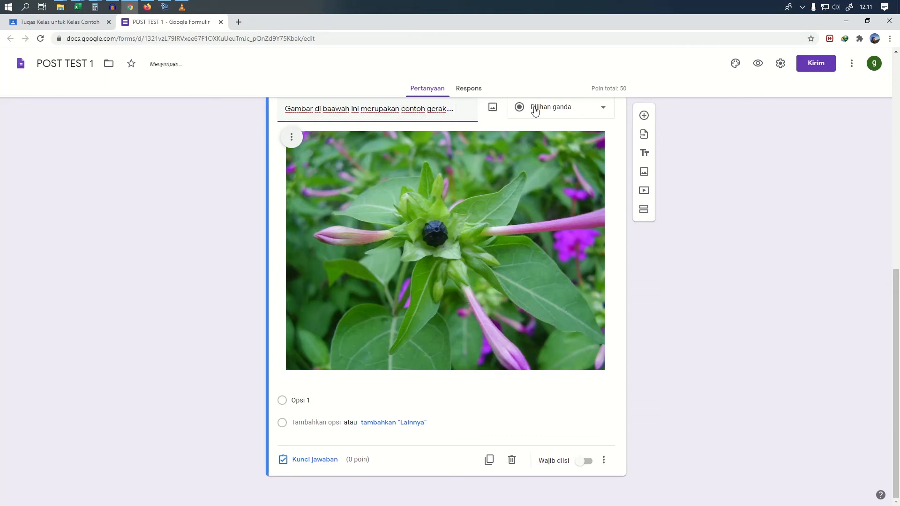
Give the flower picture question the options Fotonasti, Tigmonasti, Nasti Komplek and Kemonasti, and make it required
click(325, 403)
text(F)
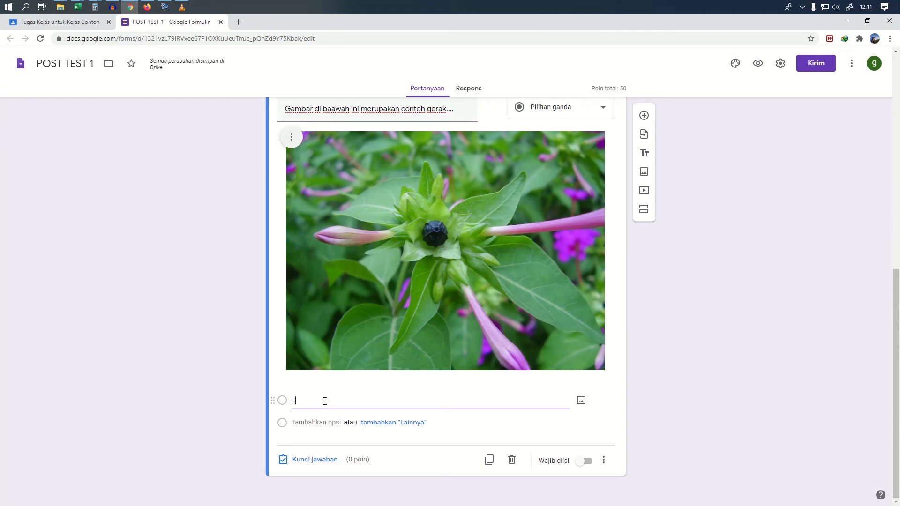
text(otonast)
click(322, 422)
text(Tigmonasti)
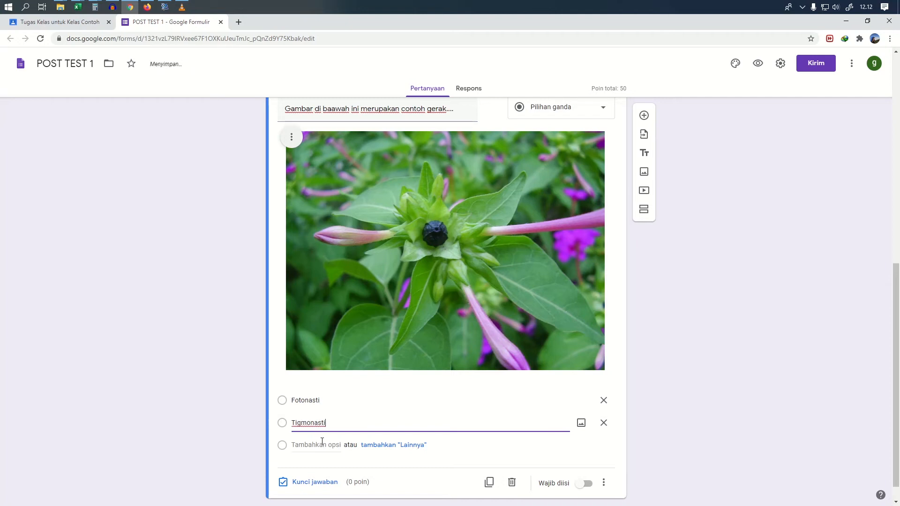
click(322, 444)
text(Nasti Komplek)
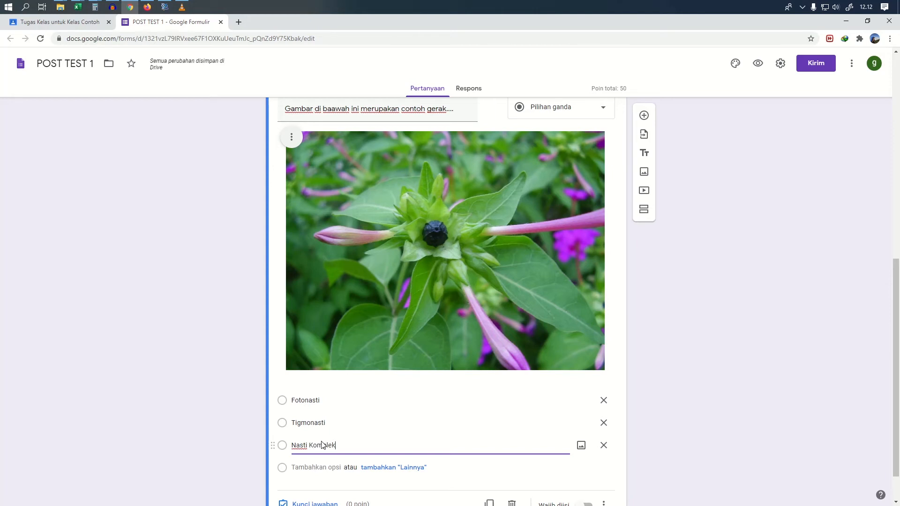
click(324, 467)
text(Ke)
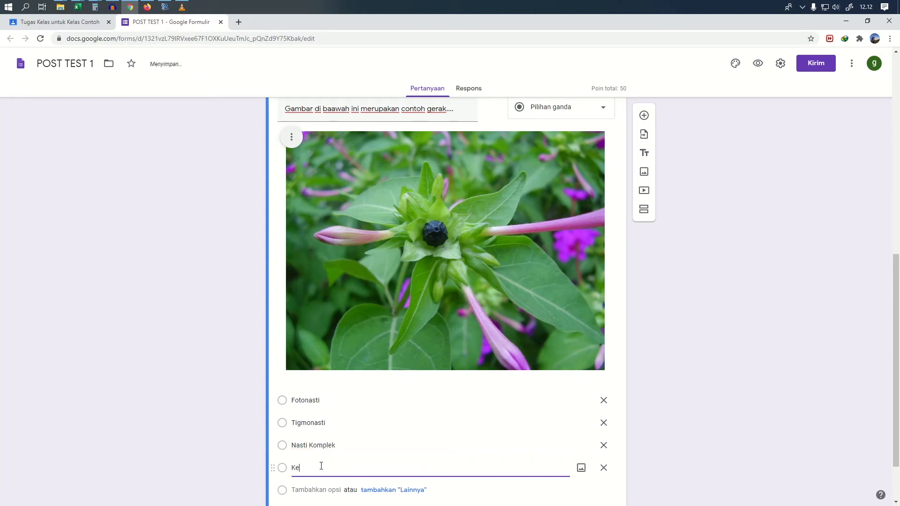
text(monasti)
scroll(471, 474, down, 2)
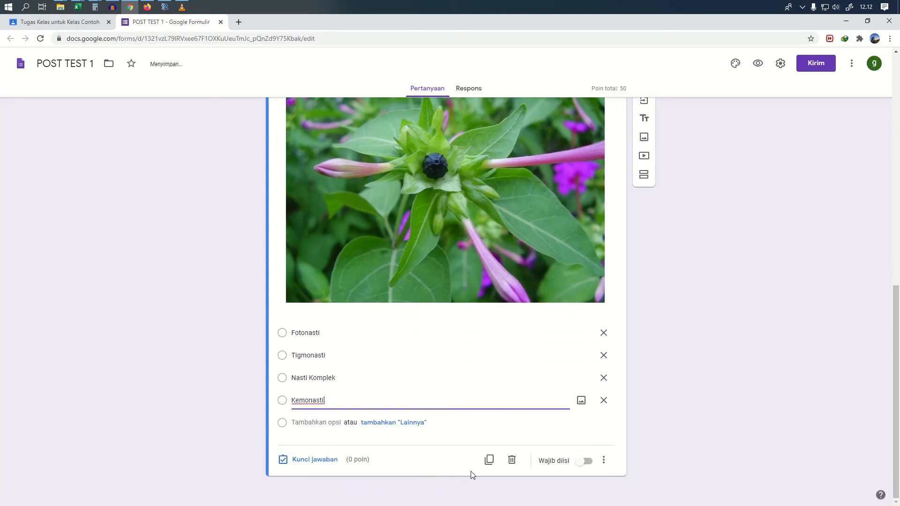
click(586, 461)
Mark Fotonasti as the correct answer of the flower picture question and enter a value of 50 points
click(320, 468)
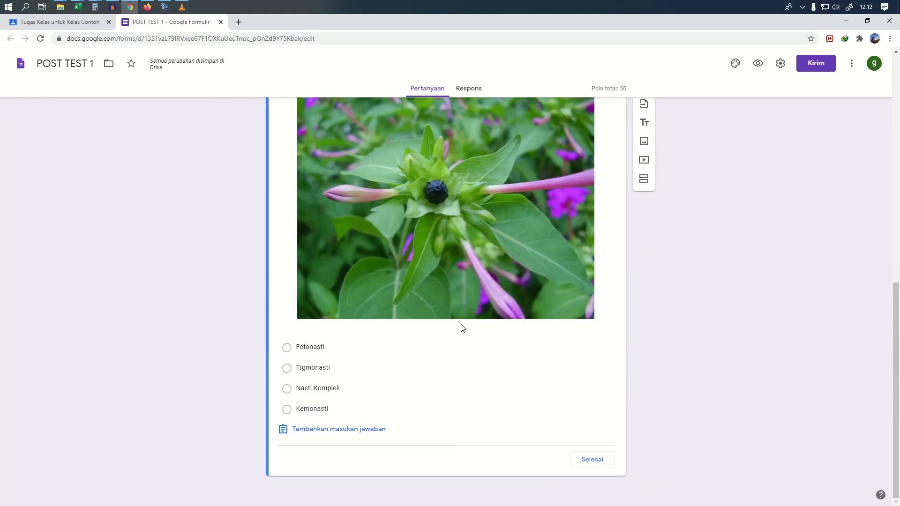
click(324, 349)
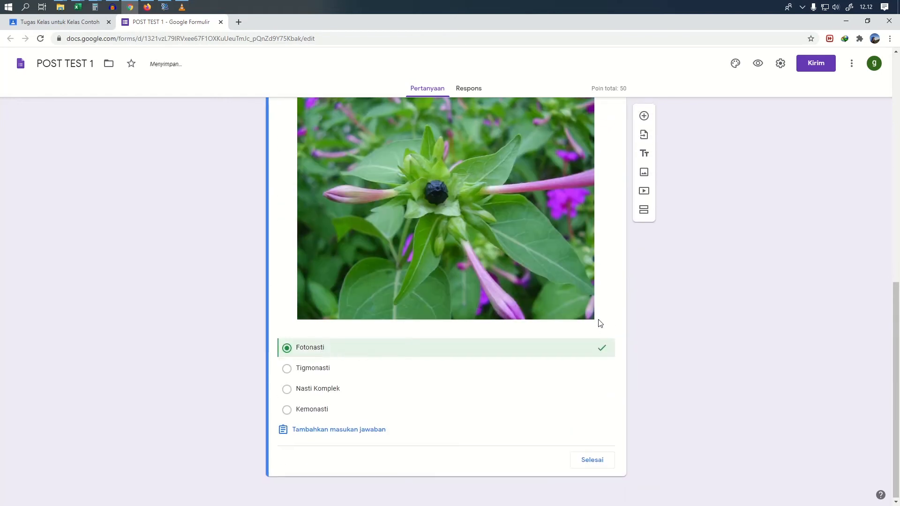
scroll(597, 322, up, 5)
click(588, 315)
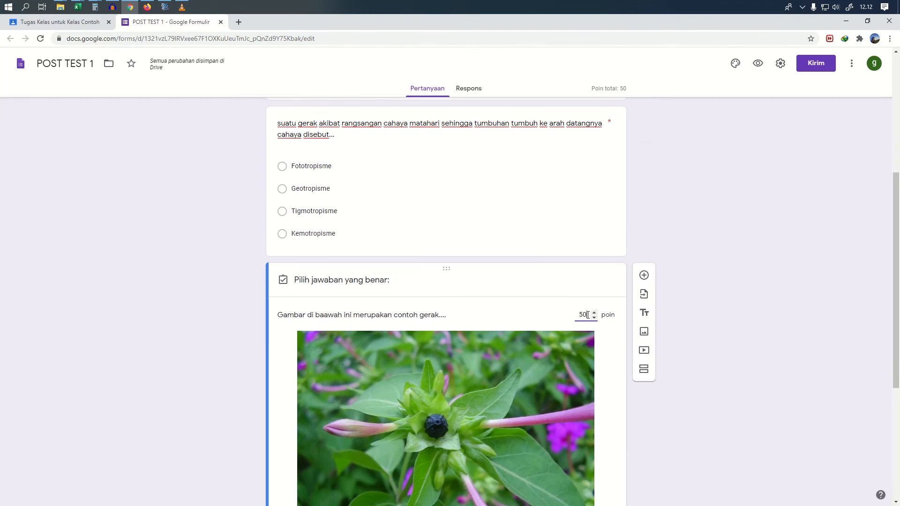
scroll(588, 315, up, 5)
scroll(609, 291, down, 7)
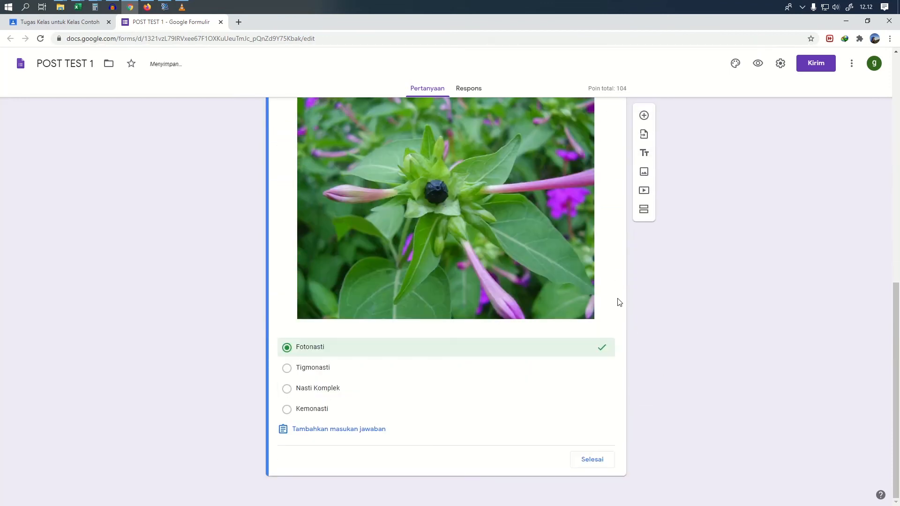
click(594, 462)
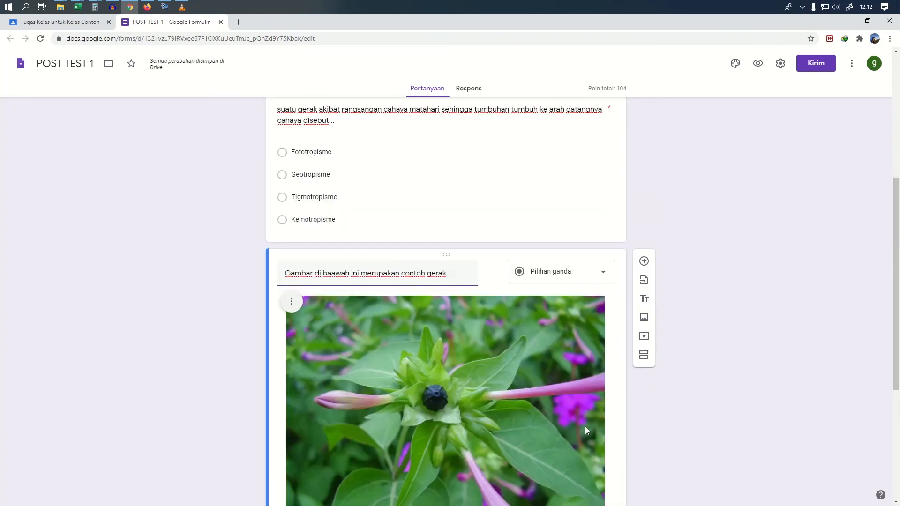
Reopen the flower picture question's answer key and correct its point value to 50
scroll(573, 401, down, 8)
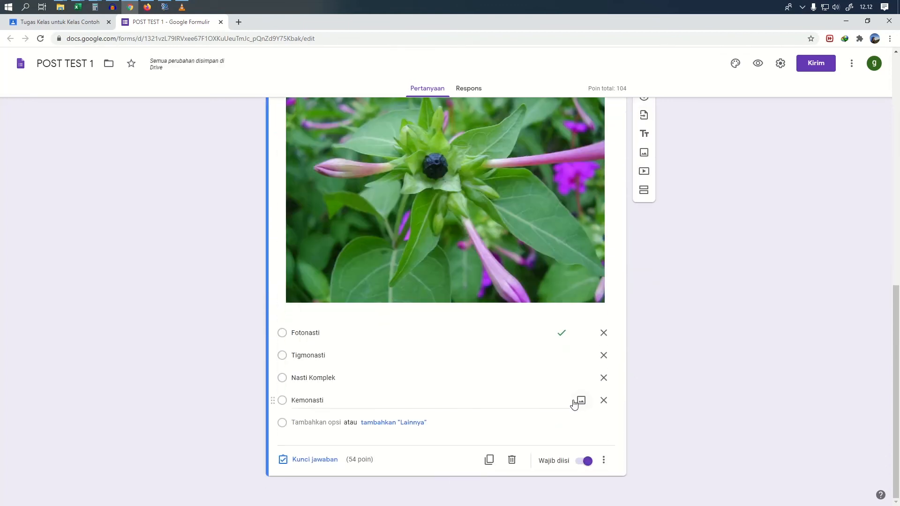
scroll(540, 461, up, 5)
scroll(541, 456, down, 5)
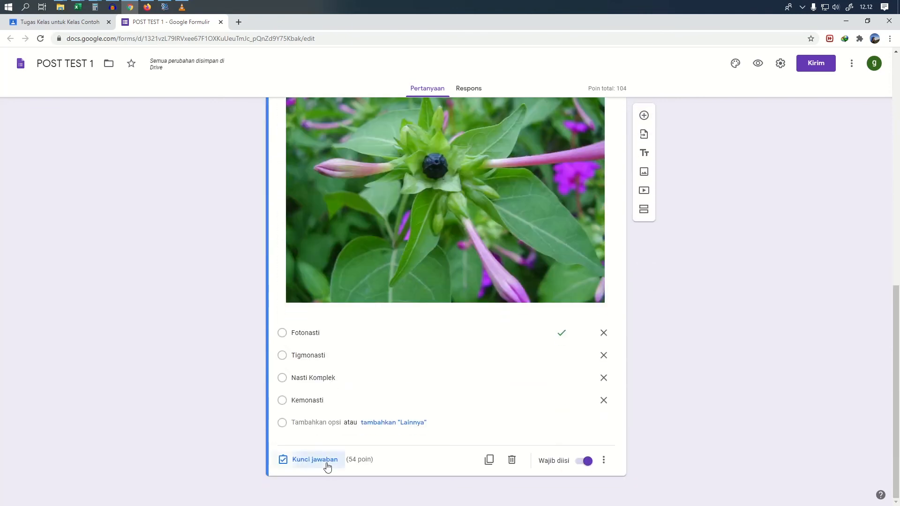
click(327, 467)
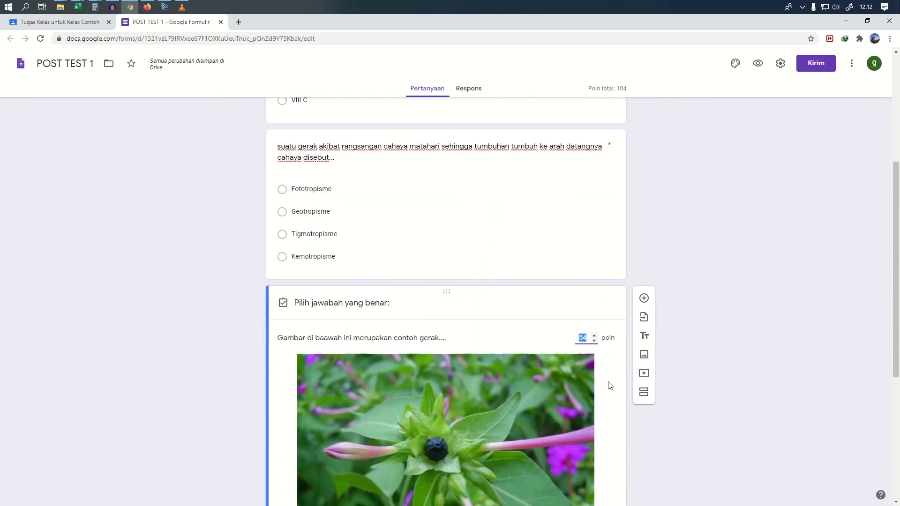
scroll(610, 386, down, 1)
click(589, 316)
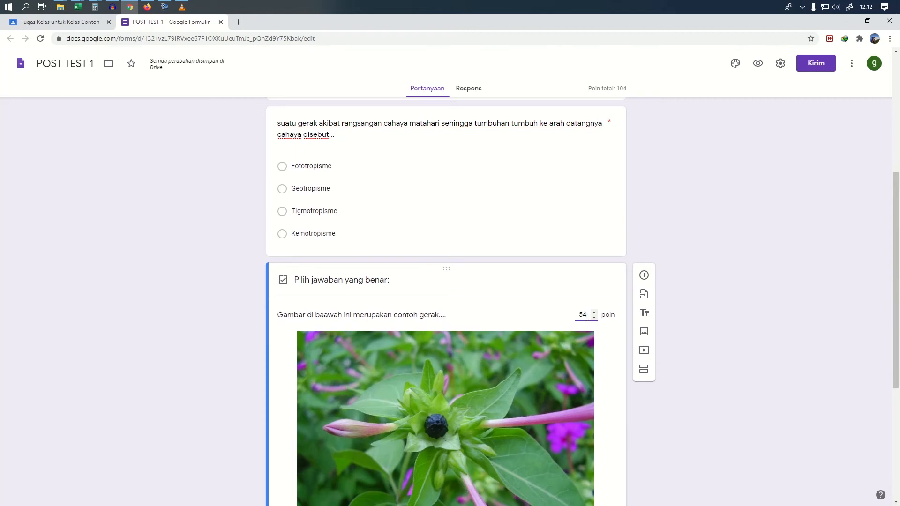
scroll(610, 375, down, 5)
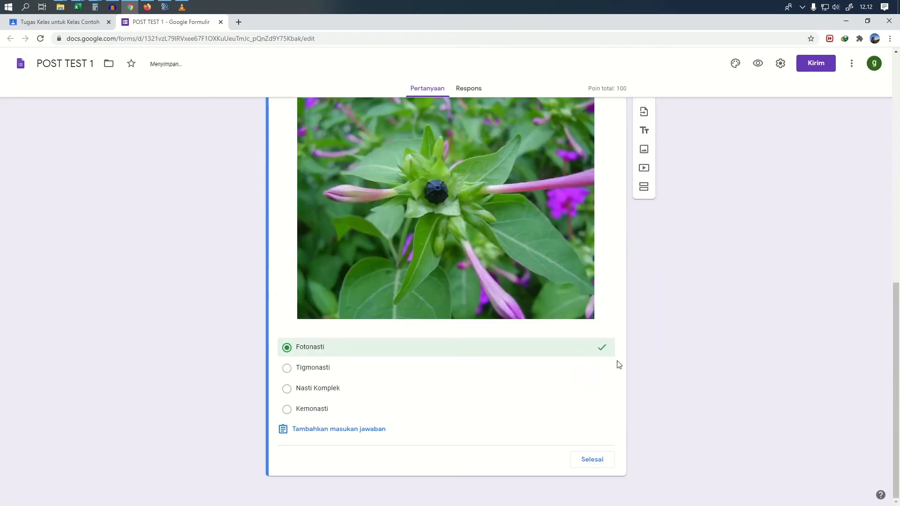
click(597, 460)
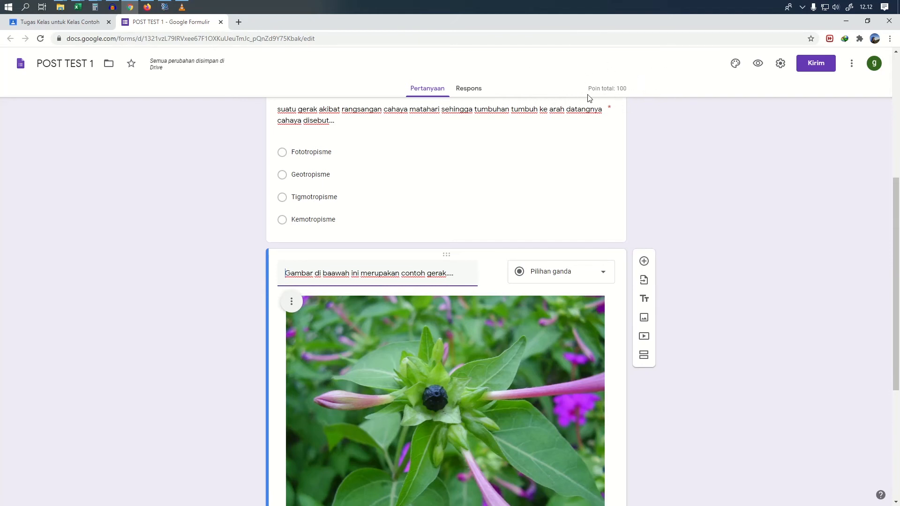
Close the finished quiz form and reload the Classroom assignment page
scroll(631, 227, down, 5)
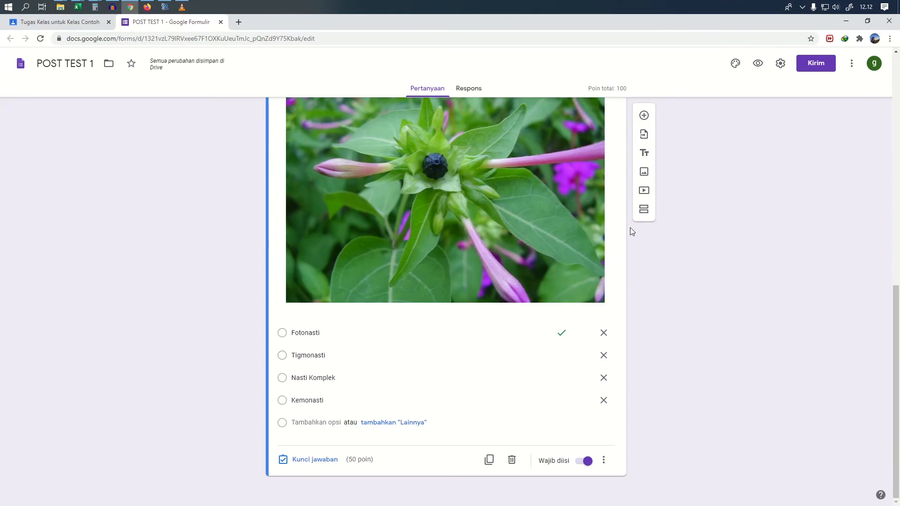
click(220, 22)
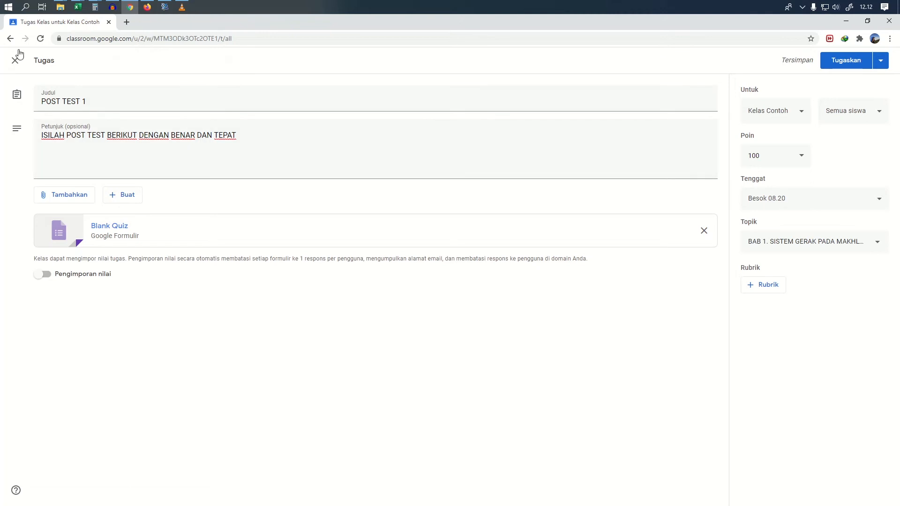
click(41, 40)
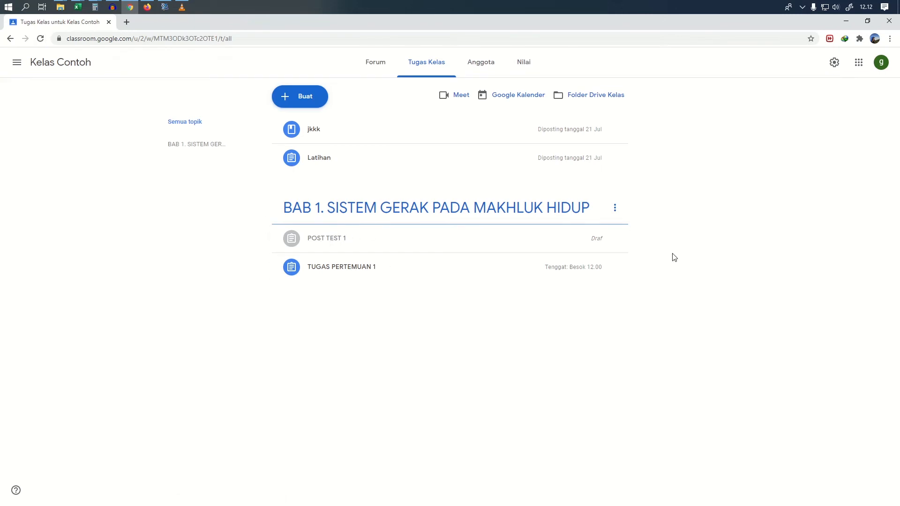
Reopen the POST TEST 1 draft for editing and assign it to the class
click(614, 240)
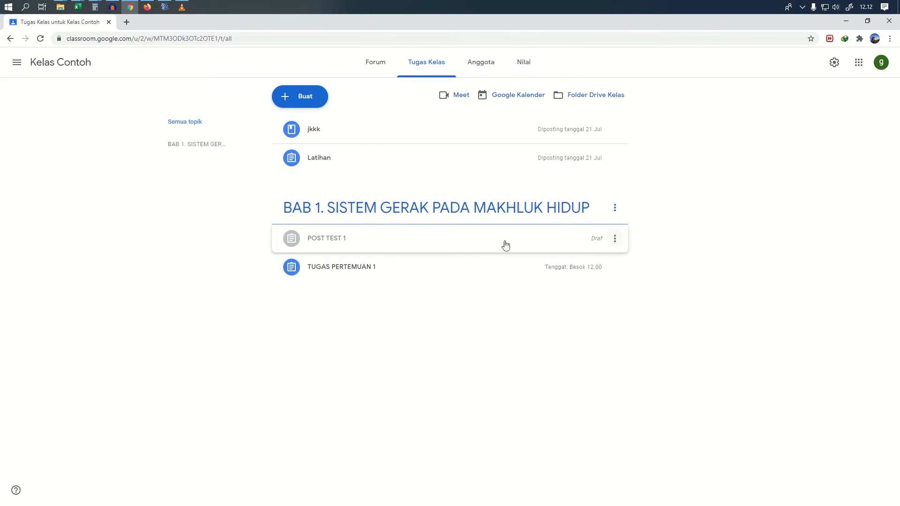
click(483, 245)
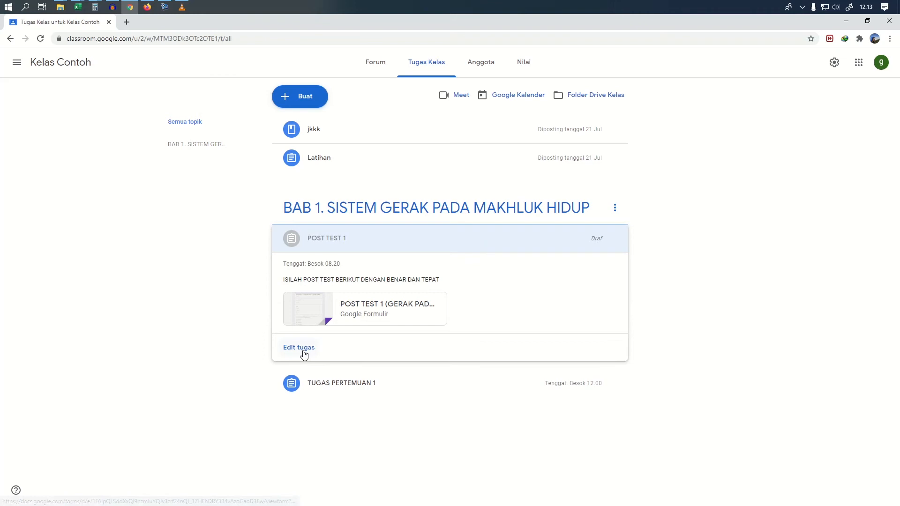
click(298, 347)
click(830, 64)
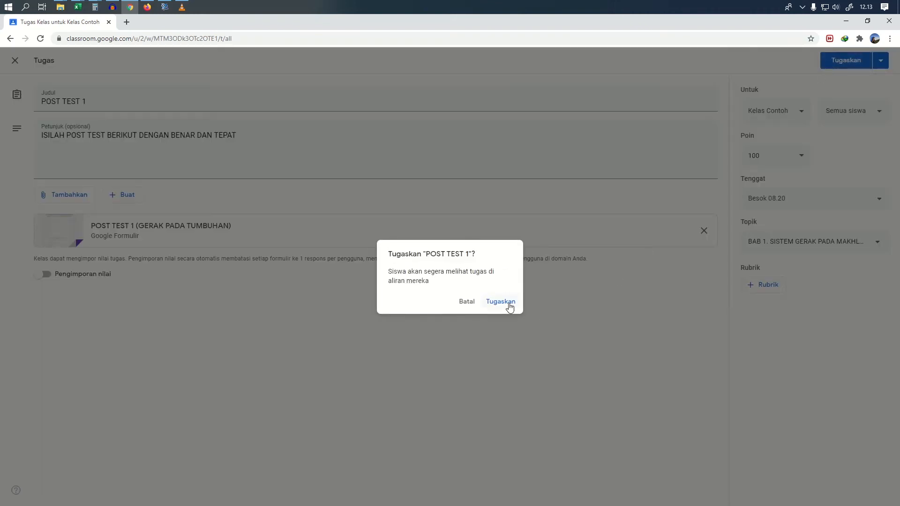
click(510, 306)
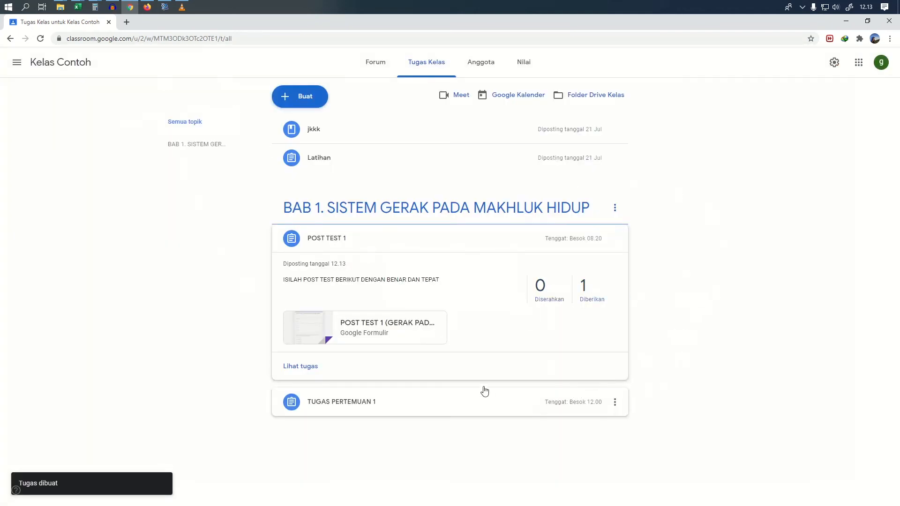
View the class Forum of Kelas Contoh to check the POST TEST 1 post
click(378, 68)
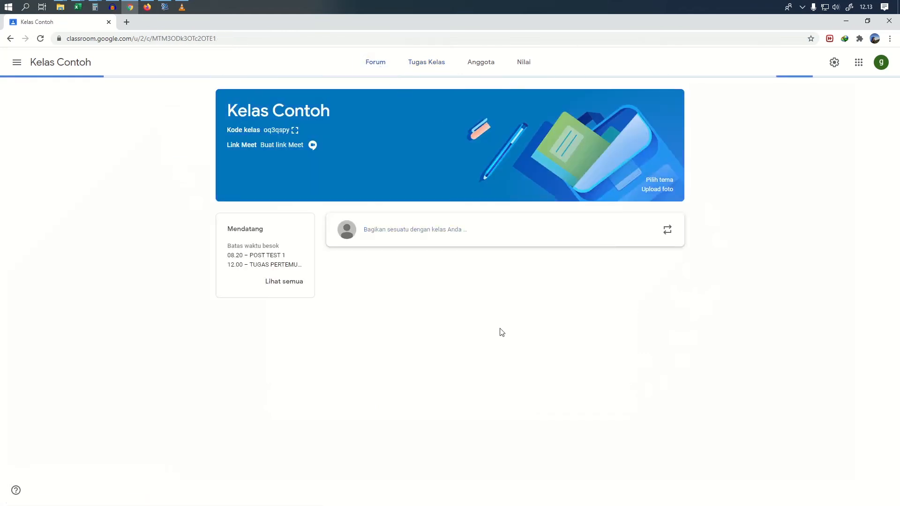
click(375, 63)
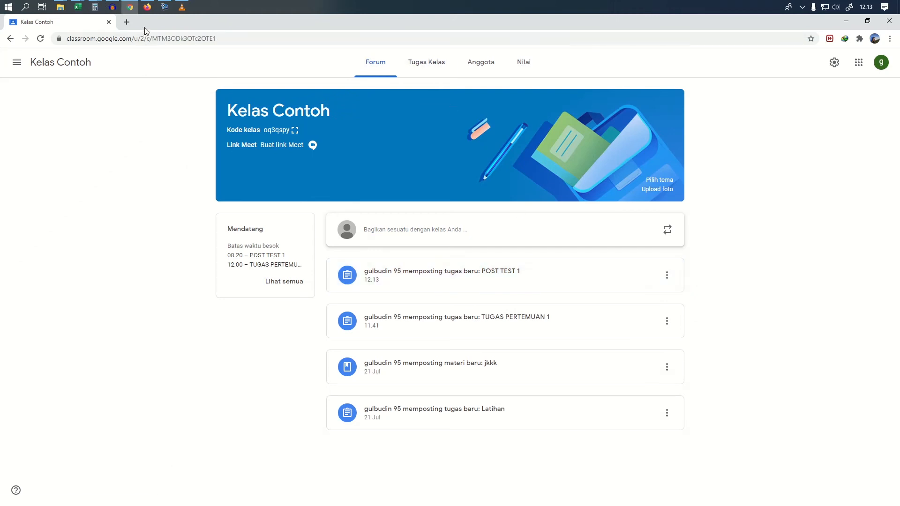
click(148, 7)
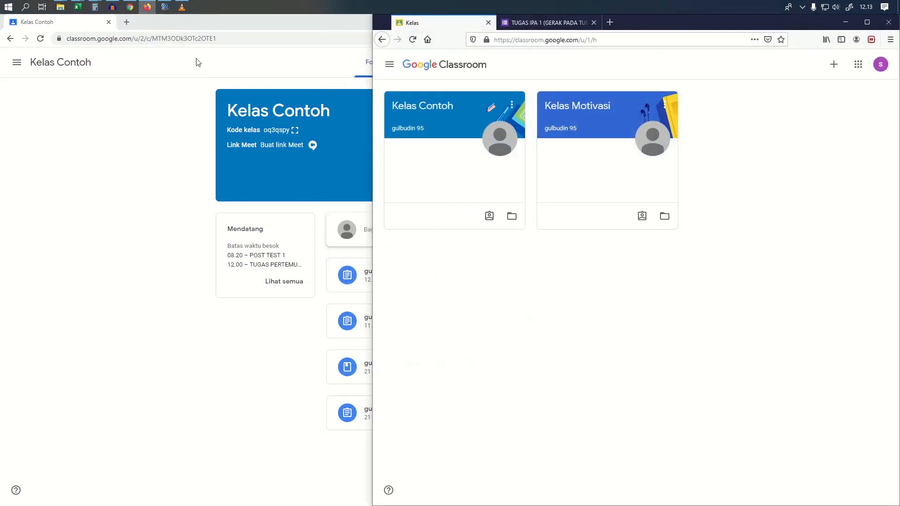
click(160, 93)
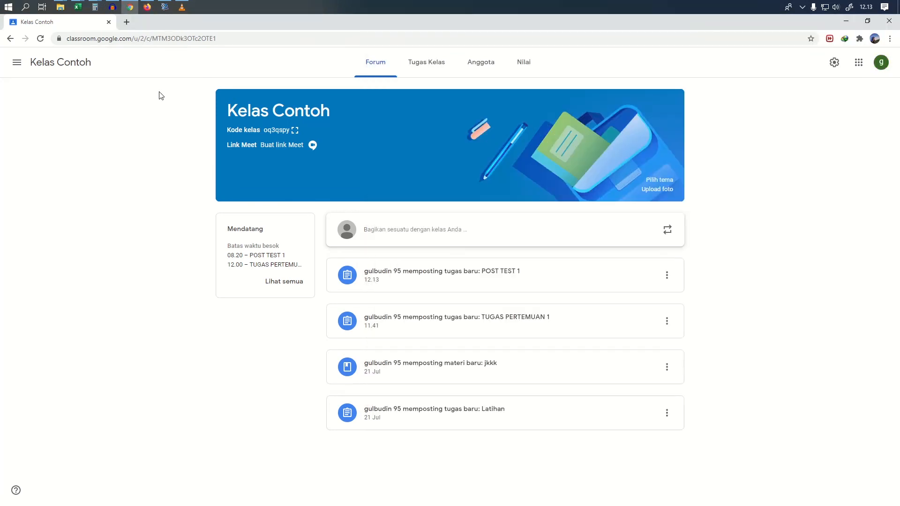
Switch to the student account's Firefox window, maximize it and open the Kelas Contoh class
click(844, 22)
click(147, 7)
click(148, 7)
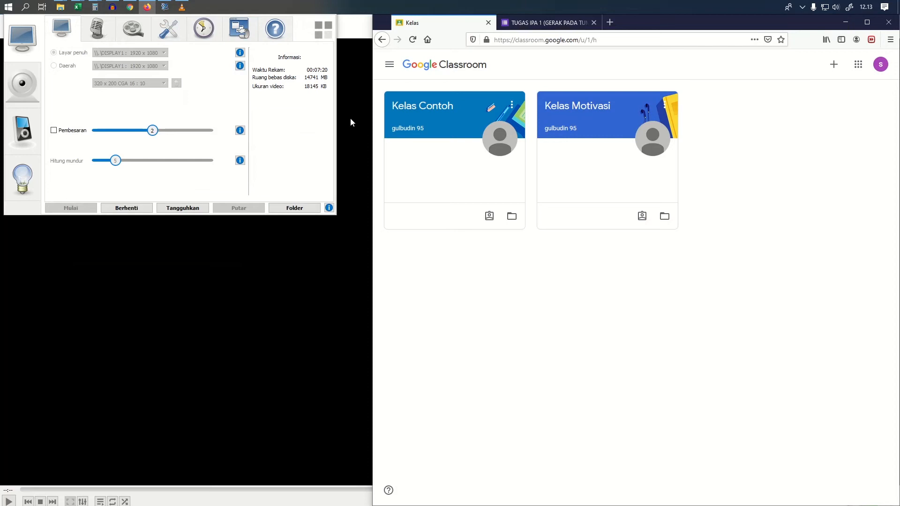
click(868, 22)
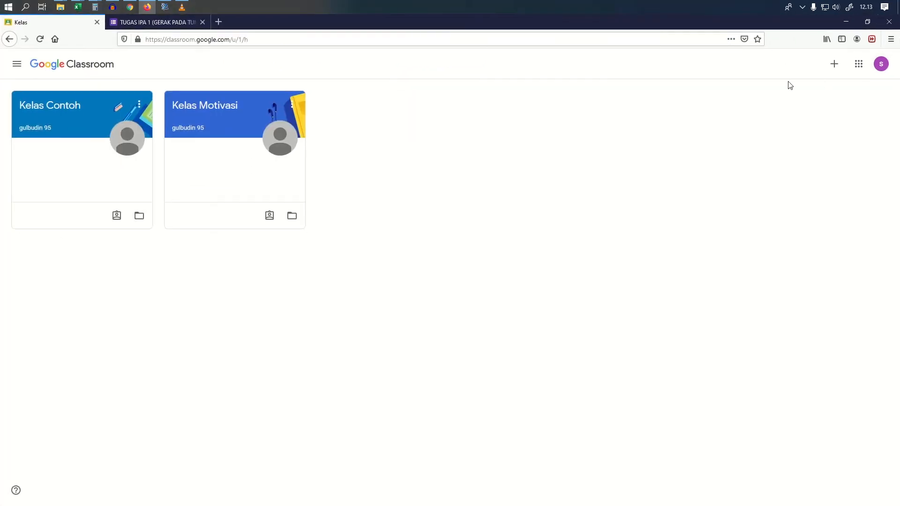
click(53, 111)
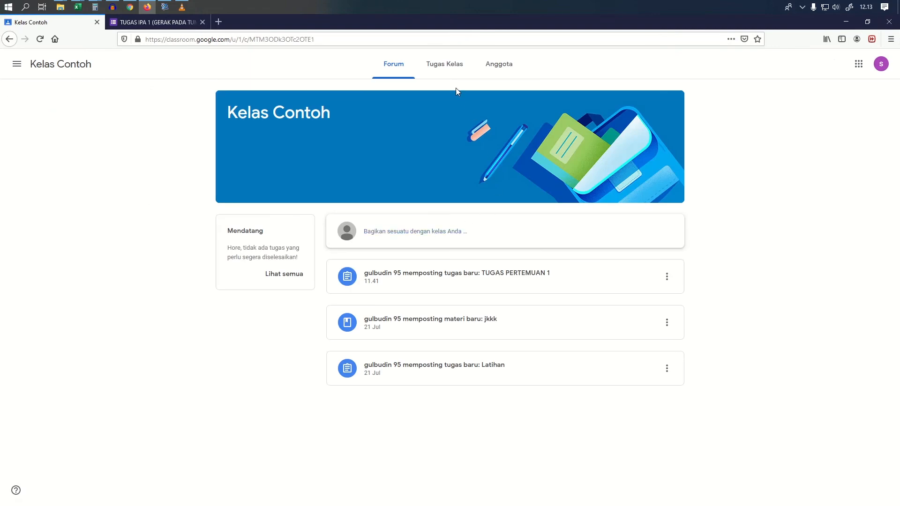
Reload the class assignment list, open the form attached to POST TEST 1 and look over its questions
click(446, 73)
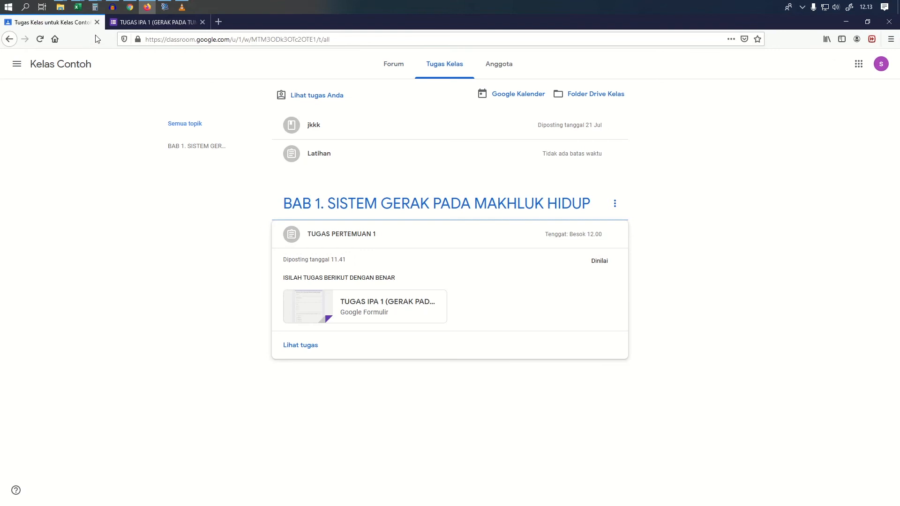
click(166, 36)
key(Return)
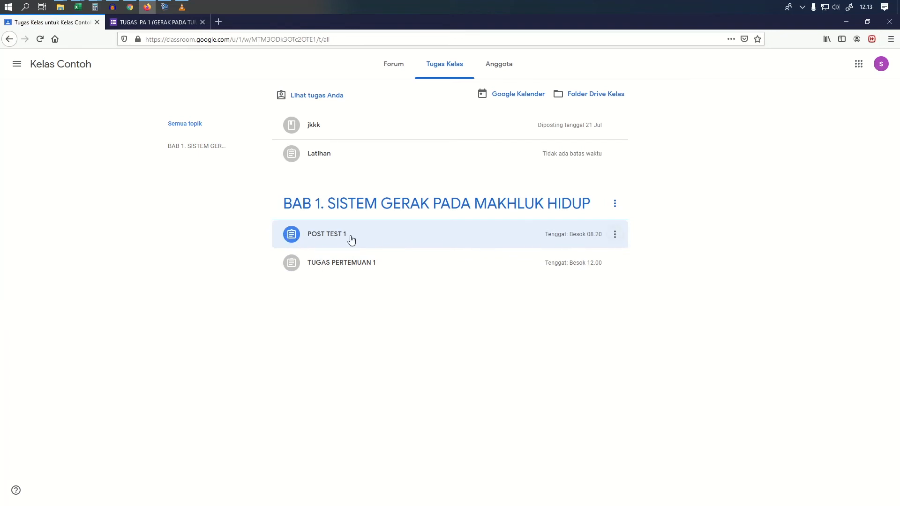
click(352, 238)
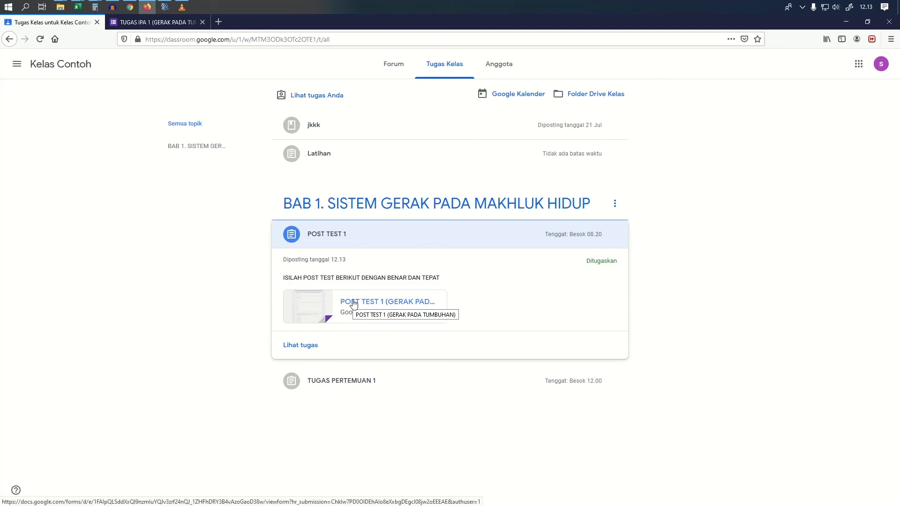
click(354, 303)
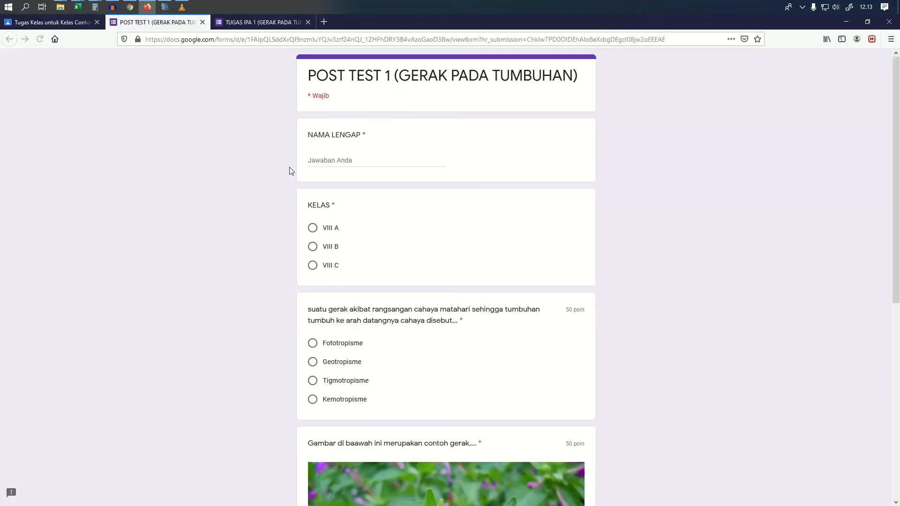
scroll(576, 130, down, 8)
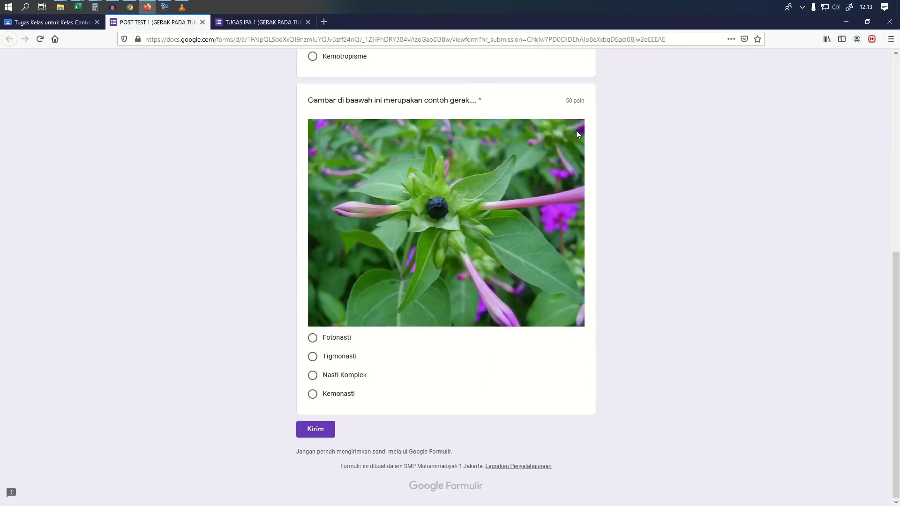
scroll(577, 134, up, 8)
Fill in the student's name, choose class VIII A, answer Geotropisme and Fotonasti, and submit the quiz
click(382, 161)
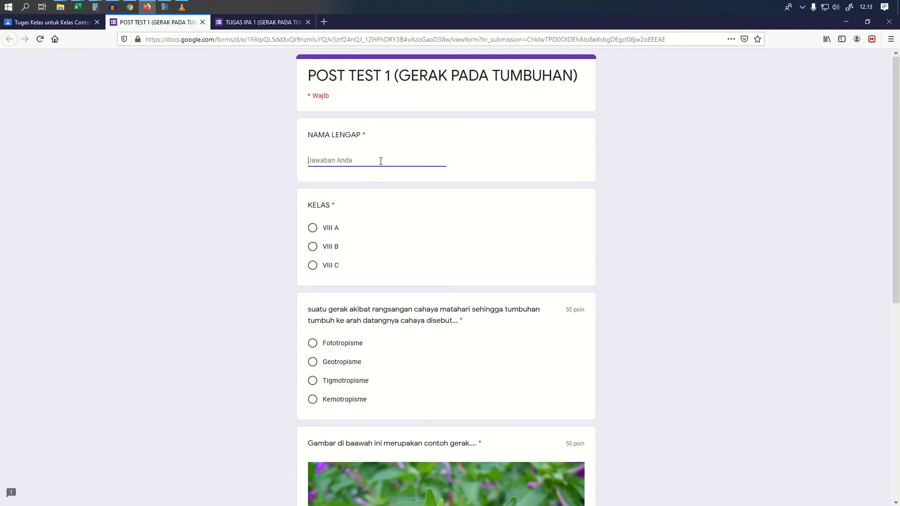
text(fida)
click(330, 227)
scroll(379, 234, down, 5)
scroll(378, 244, up, 3)
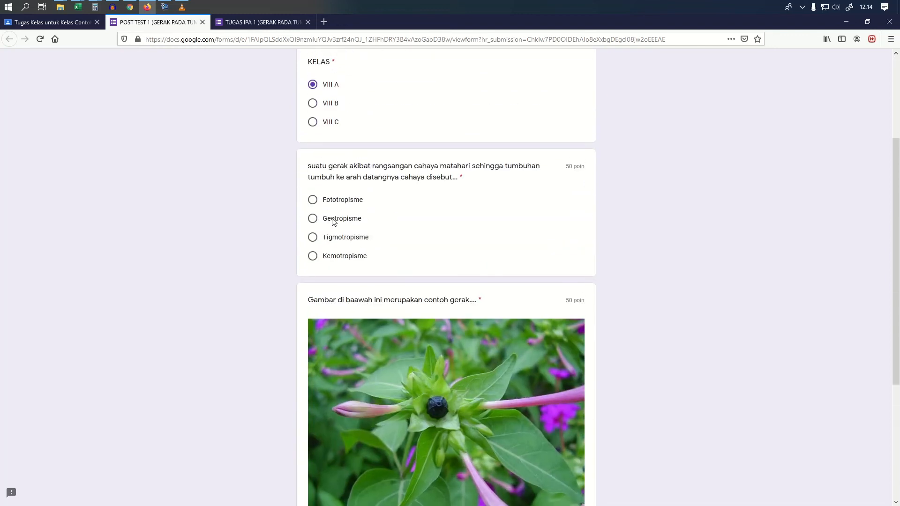
scroll(341, 227, down, 4)
click(347, 339)
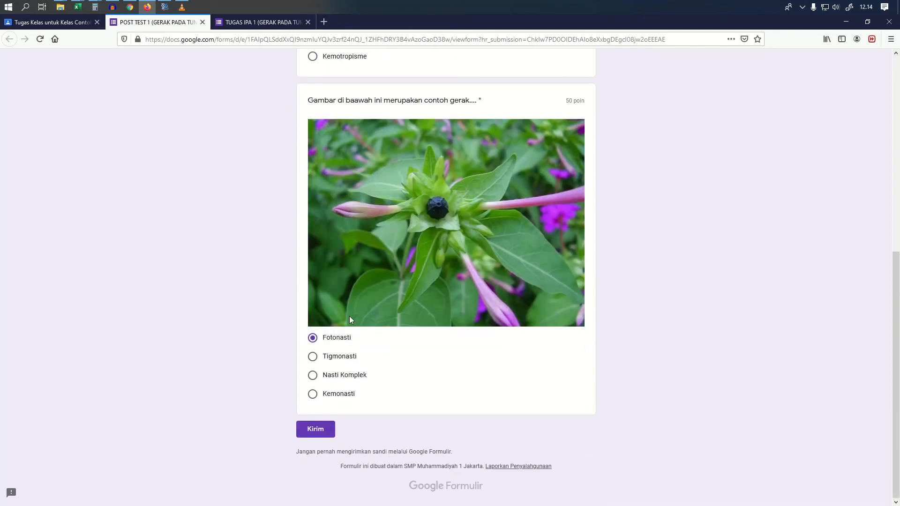
click(319, 430)
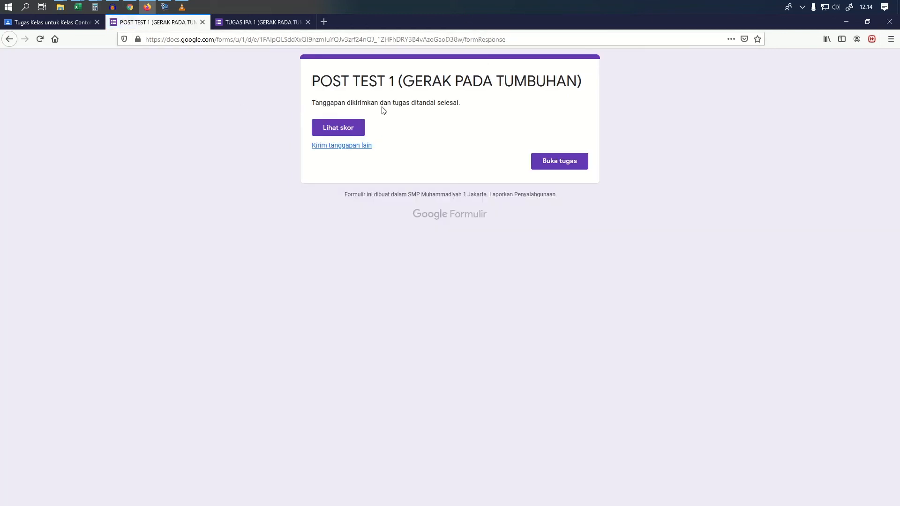
View the score of the submitted quiz, review the marked answers and close the score page
click(338, 133)
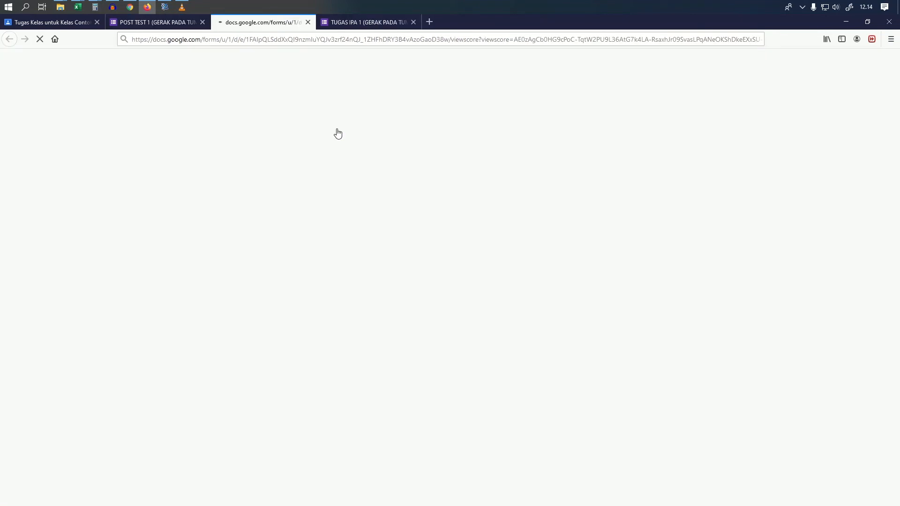
click(413, 22)
scroll(424, 246, down, 7)
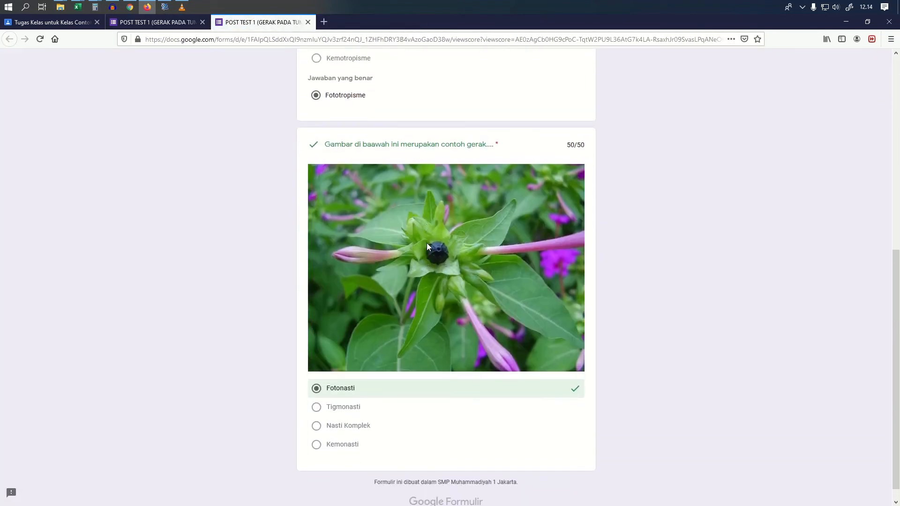
scroll(545, 195, up, 3)
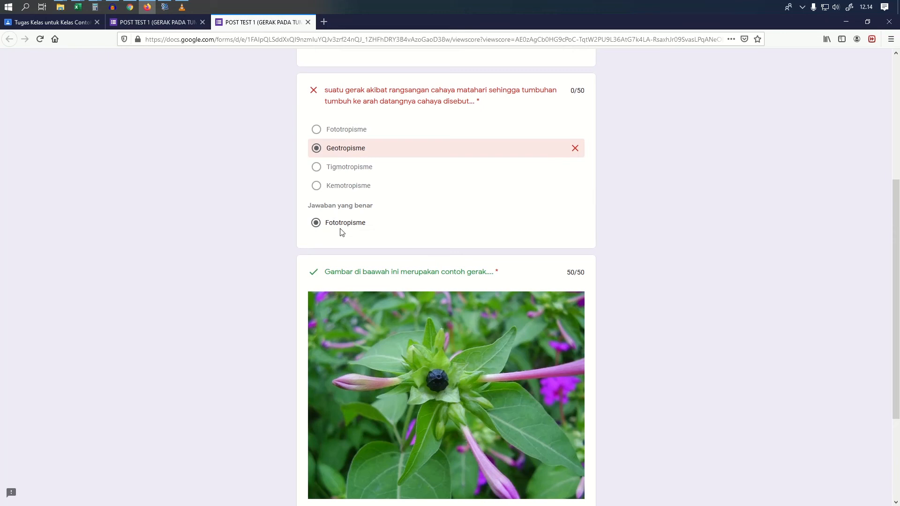
scroll(339, 240, down, 3)
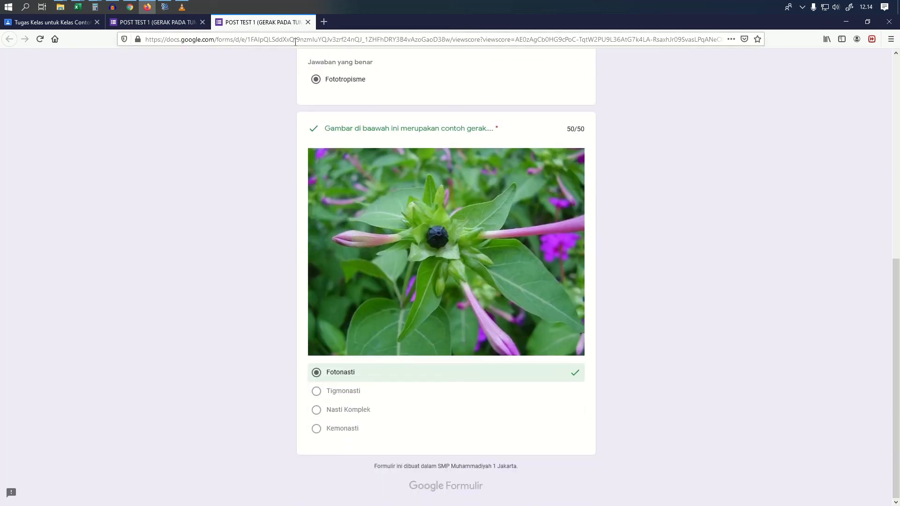
click(308, 22)
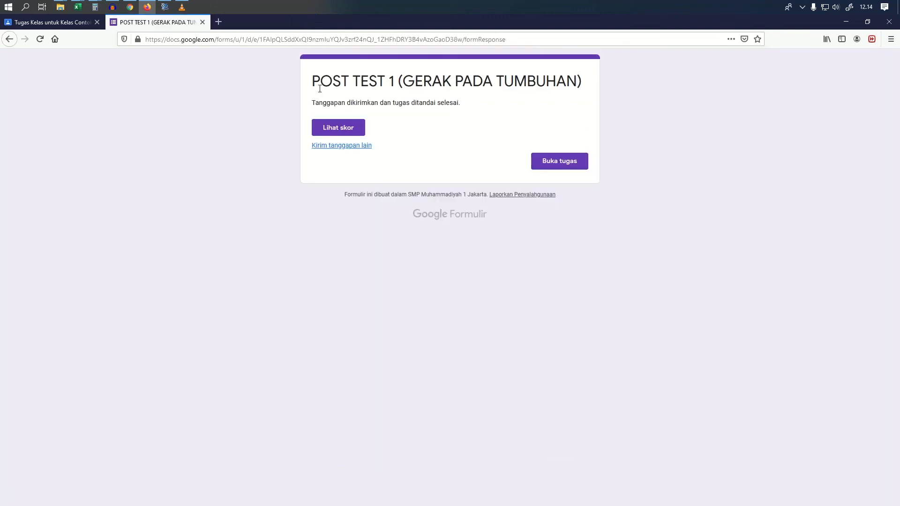
Switch to the teacher's Chrome window, check the class gradebook and open the submitted student work for POST TEST 1
click(131, 8)
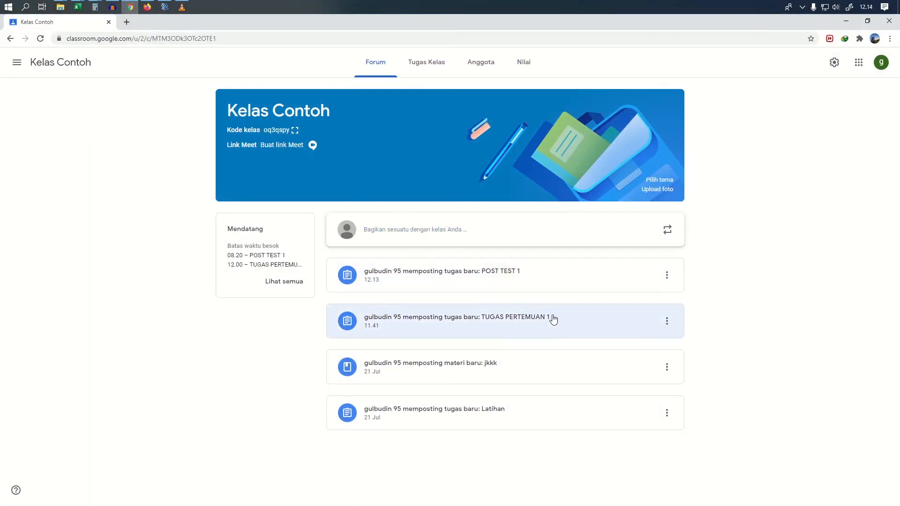
click(424, 65)
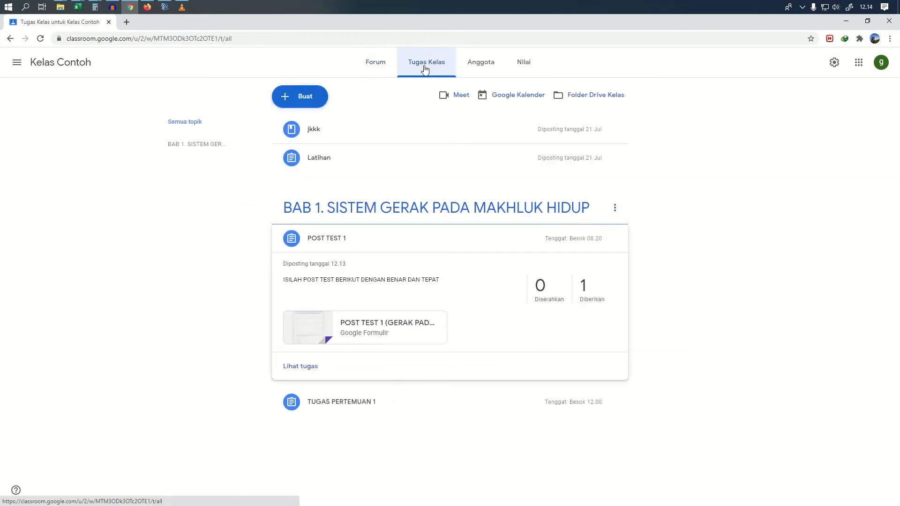
click(477, 65)
click(523, 65)
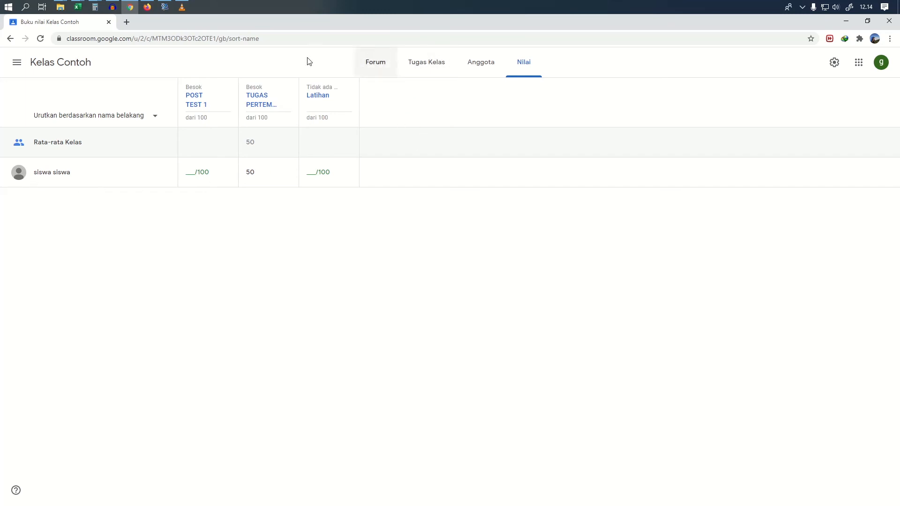
click(432, 64)
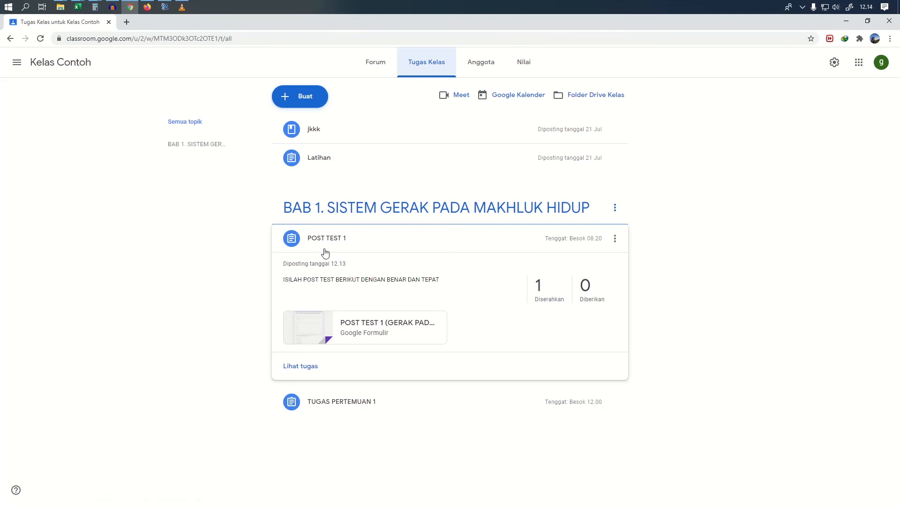
click(544, 294)
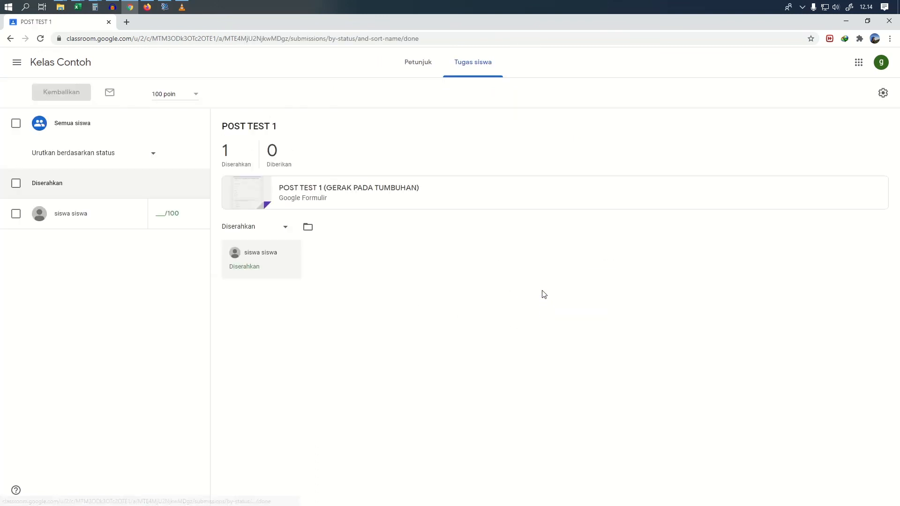
Open the attached quiz form for editing, create a spreadsheet of its responses and check the student's name and score in it
click(296, 192)
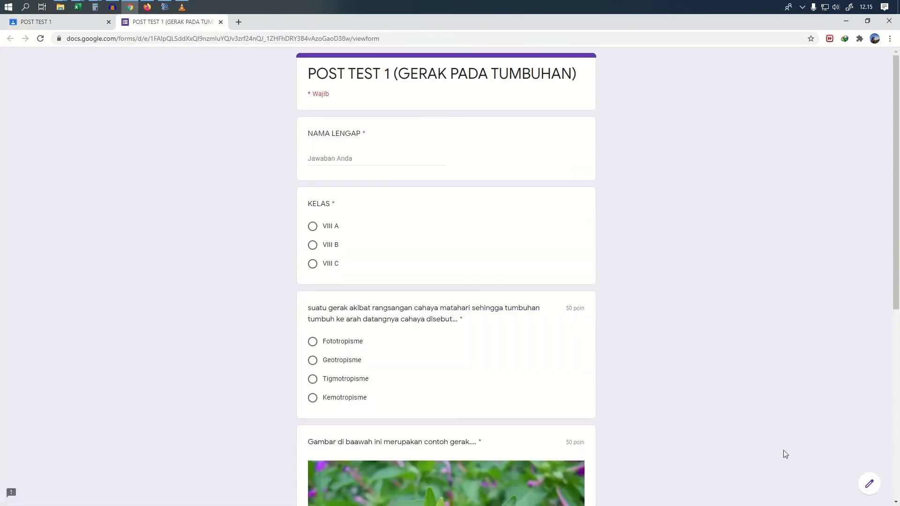
click(869, 484)
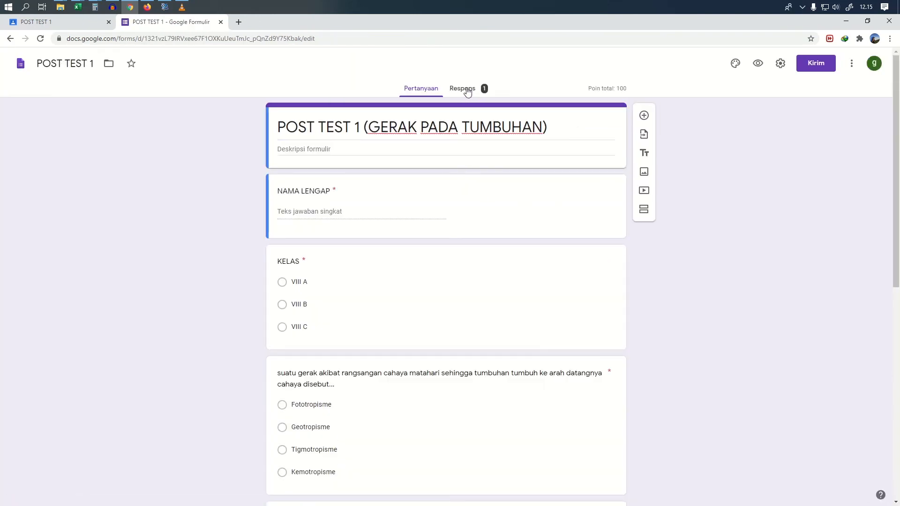
click(466, 91)
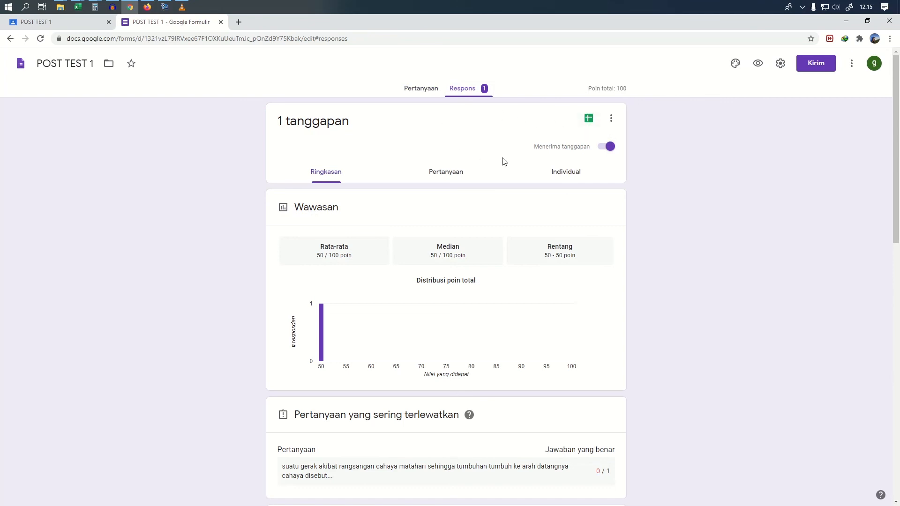
click(590, 120)
click(560, 188)
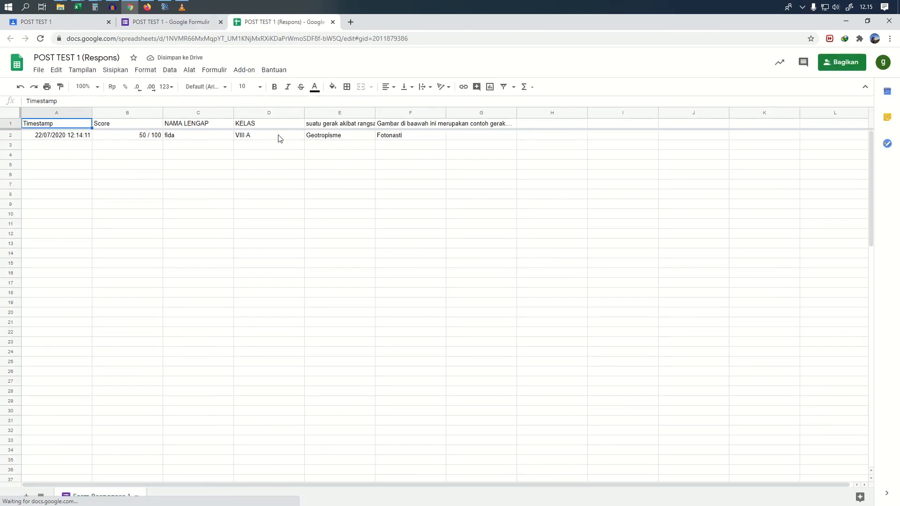
click(189, 136)
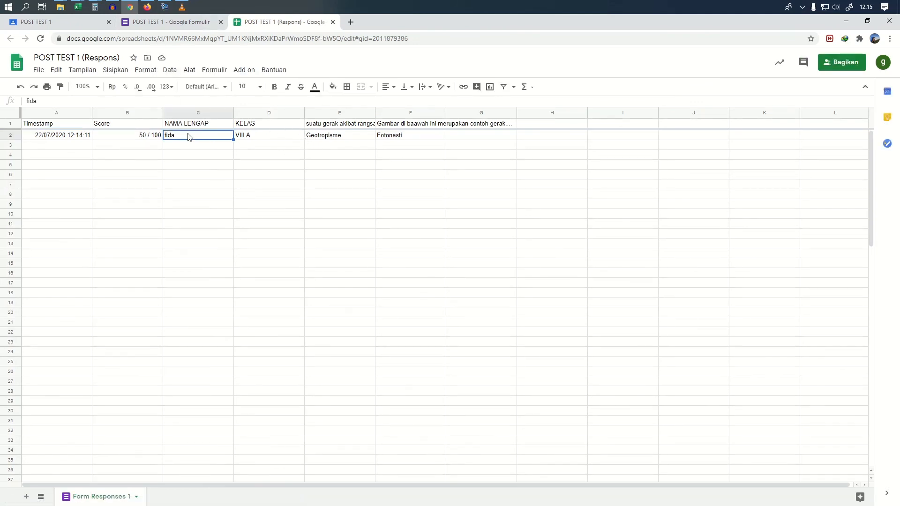
click(145, 138)
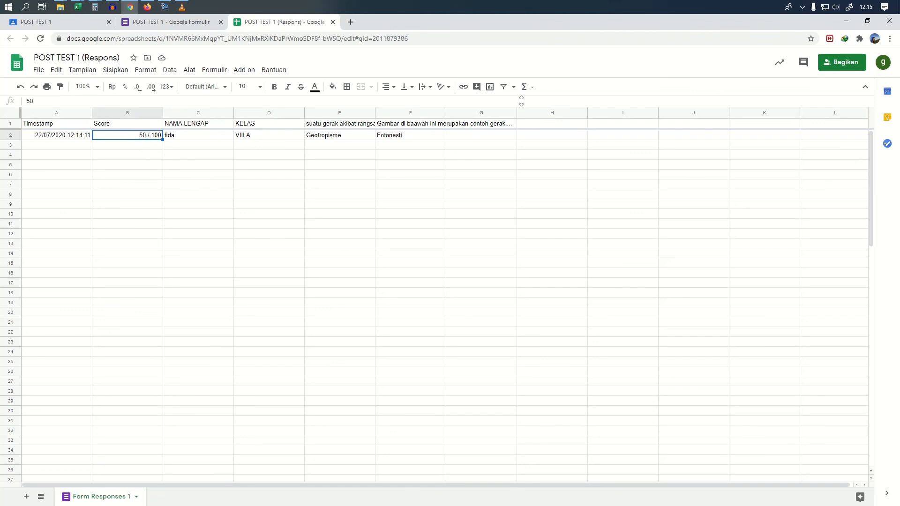
Go back to the Kelas Contoh gradebook in Classroom and give the student 50 for POST TEST 1
click(84, 20)
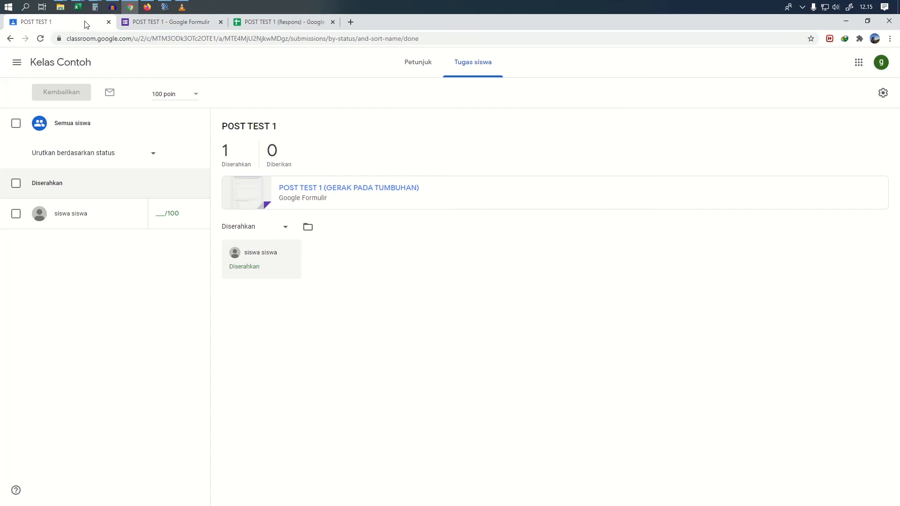
click(20, 65)
click(59, 169)
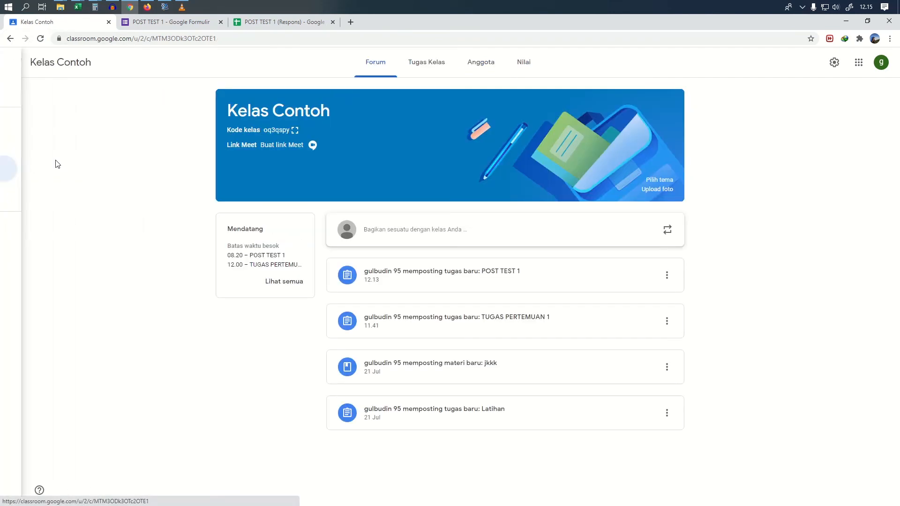
click(516, 69)
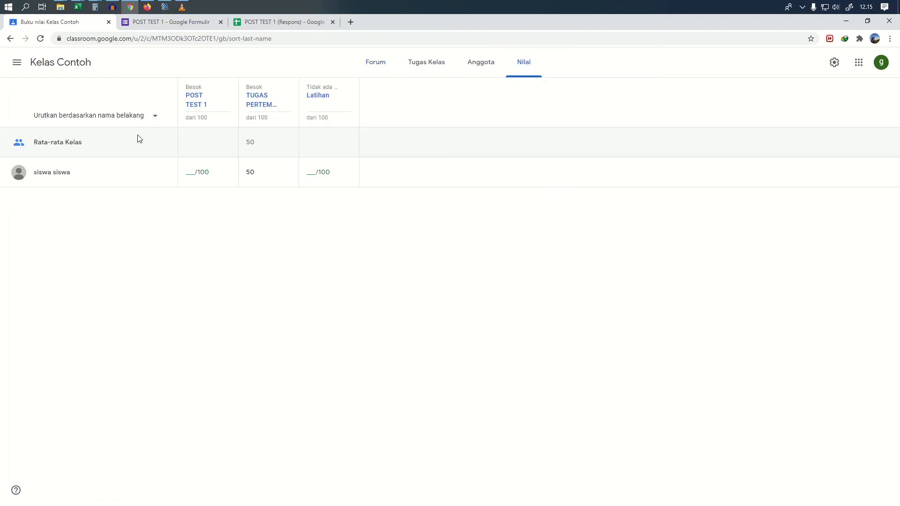
click(193, 175)
text(50)
click(198, 207)
Return the graded POST TEST 1 work to the student with the private comment "silahkan belajar yang giat"
click(228, 175)
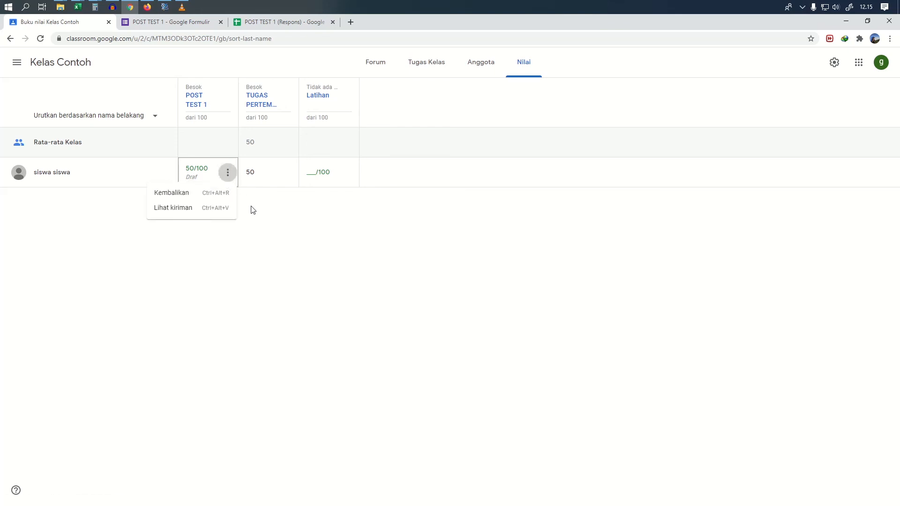
click(185, 193)
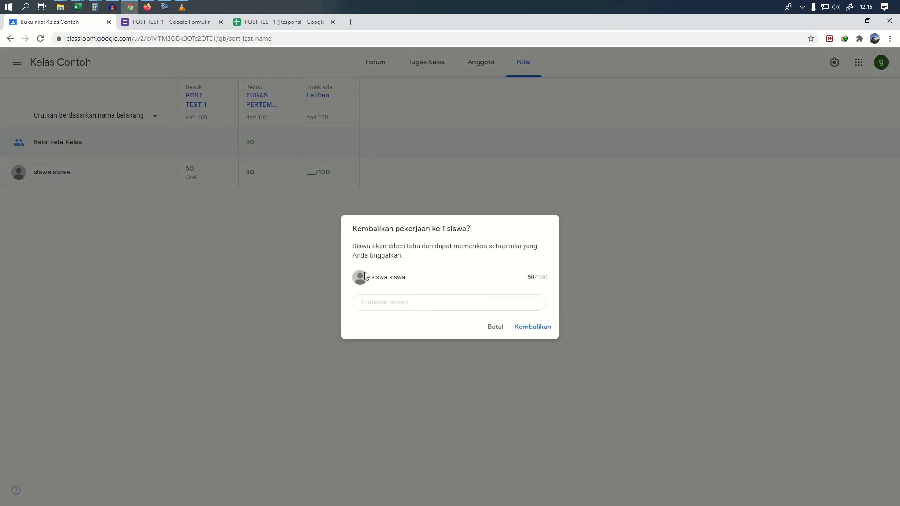
click(512, 303)
text(silahkan belajar yang)
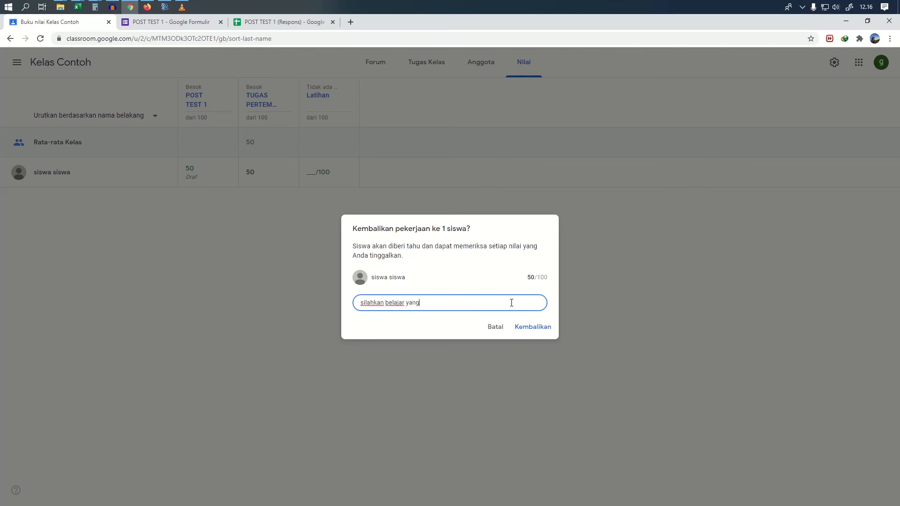
text( giat)
click(538, 328)
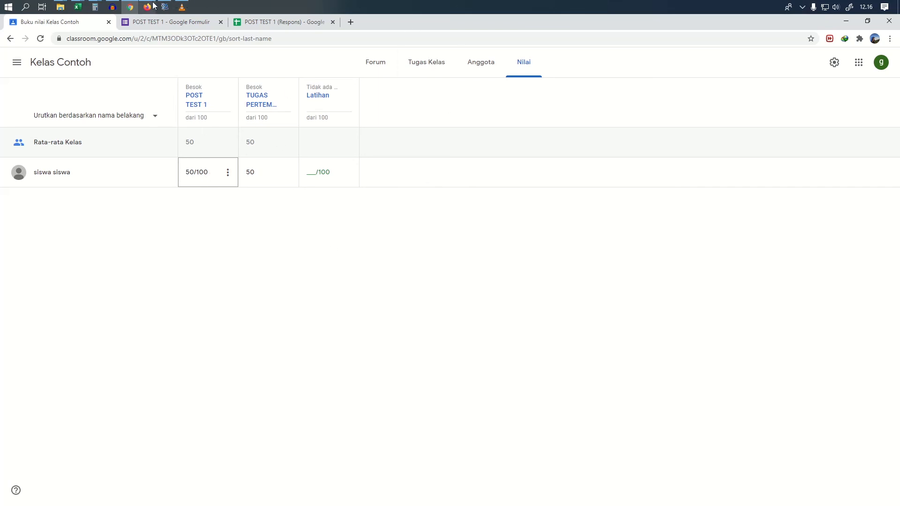
Switch to the student's Firefox window, return to the Kelas Contoh classwork and open the POST TEST 1 assignment details to check the returned grade
click(146, 51)
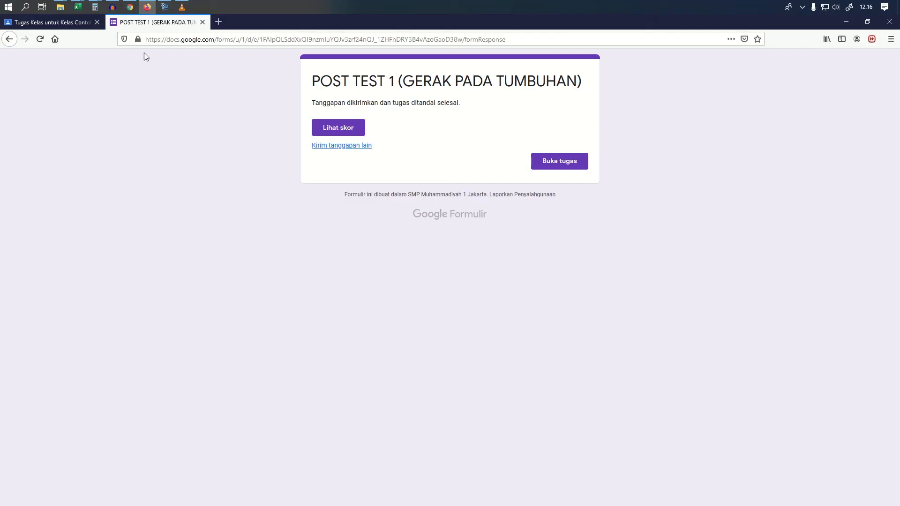
click(66, 19)
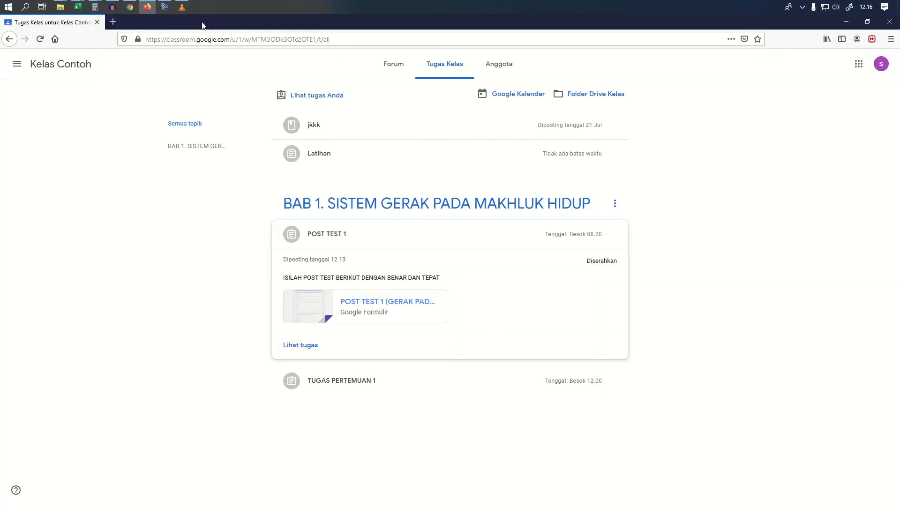
click(18, 65)
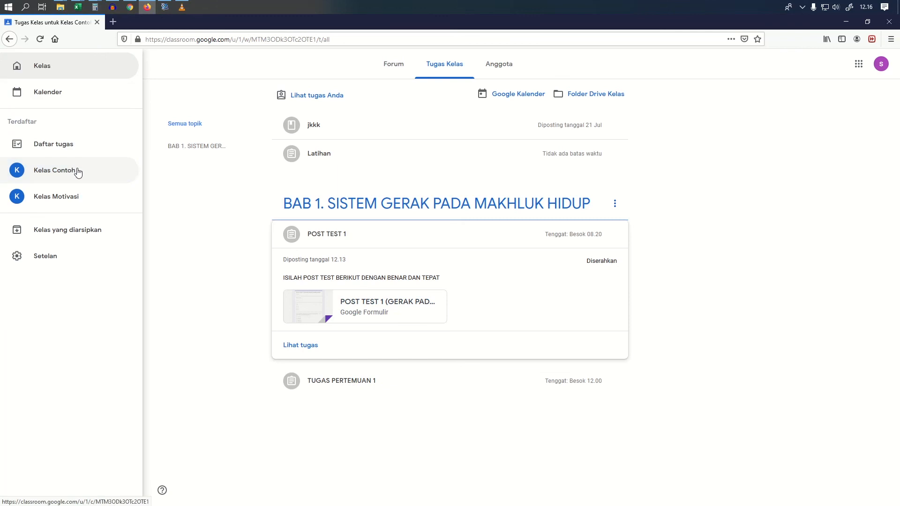
click(80, 181)
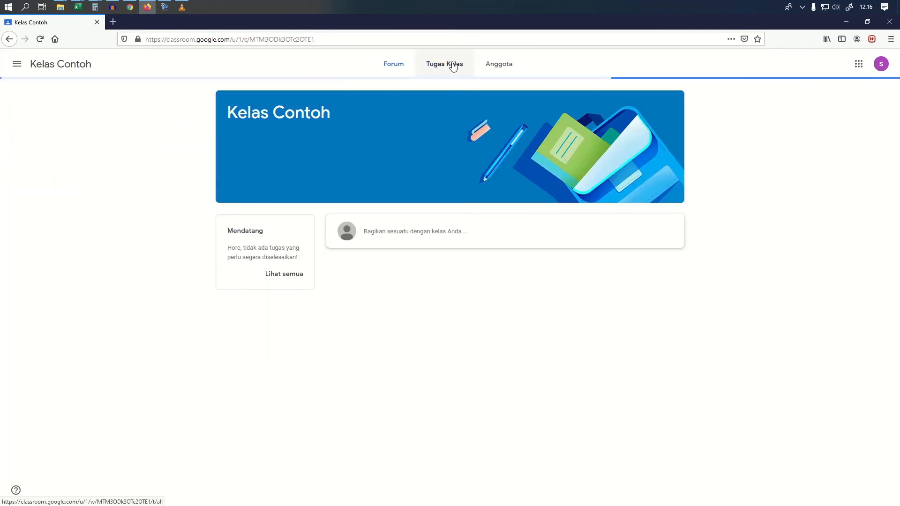
click(452, 65)
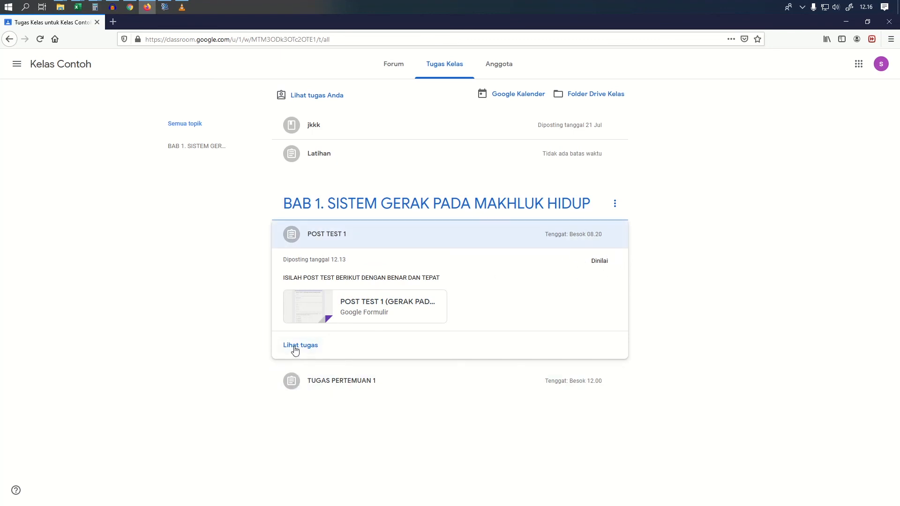
click(299, 347)
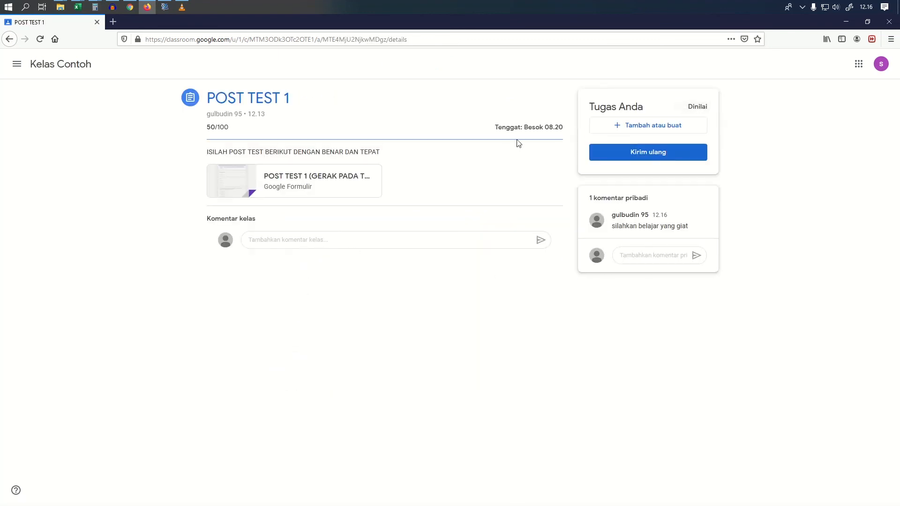
double_click(210, 126)
Post the private comment "makasih bu" in reply to the teacher on POST TEST 1 and recheck the grade
click(632, 255)
text(makasih b)
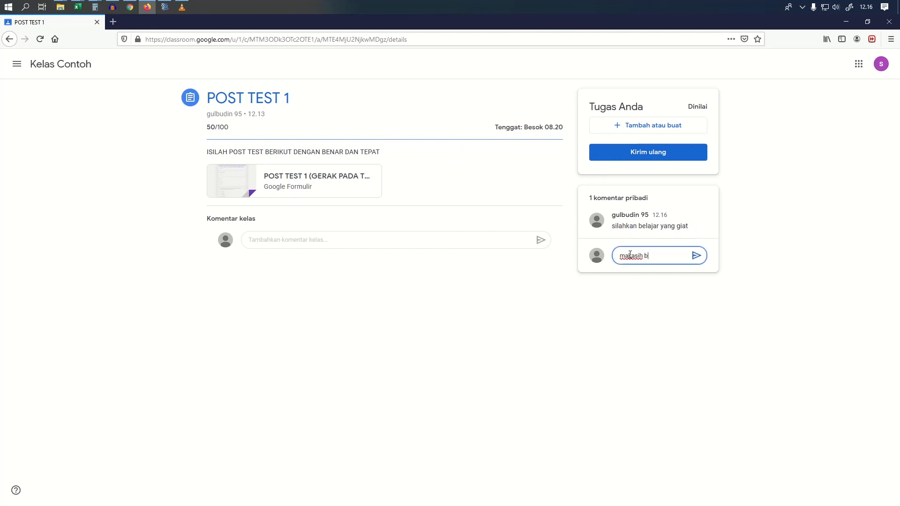
text(u)
click(695, 256)
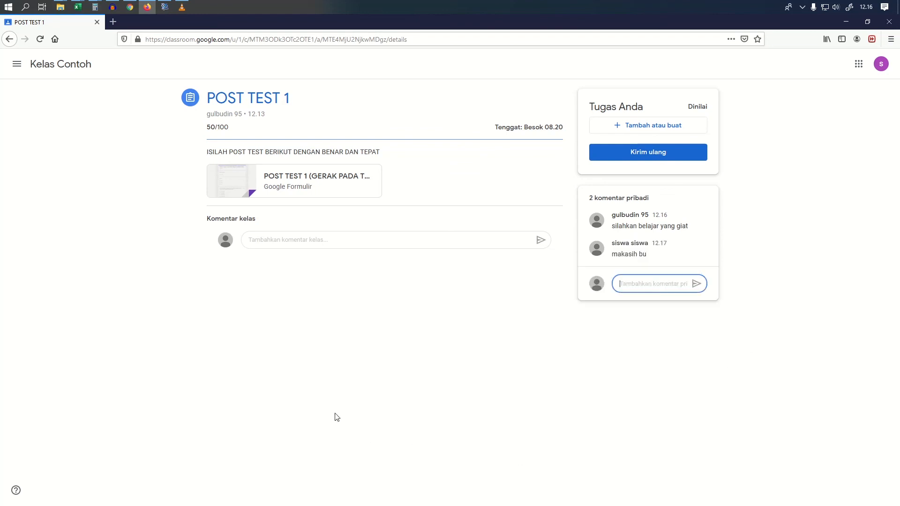
click(208, 127)
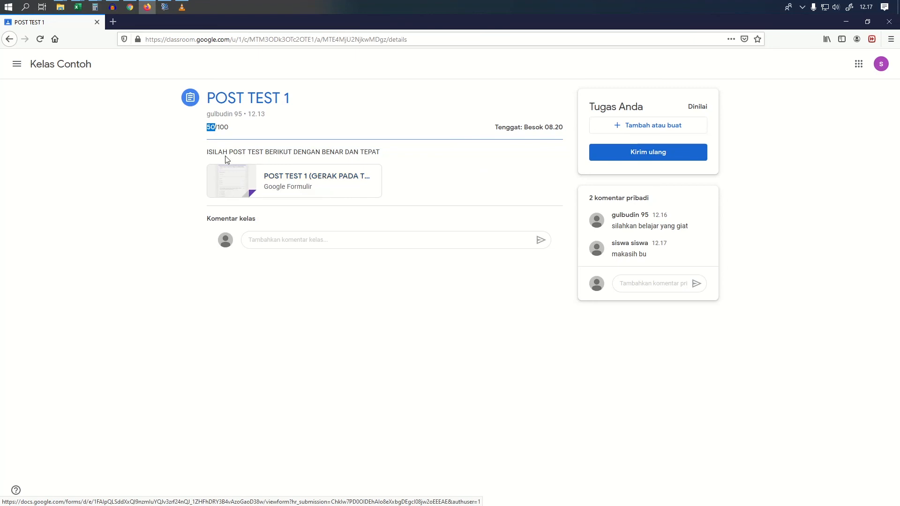
click(465, 114)
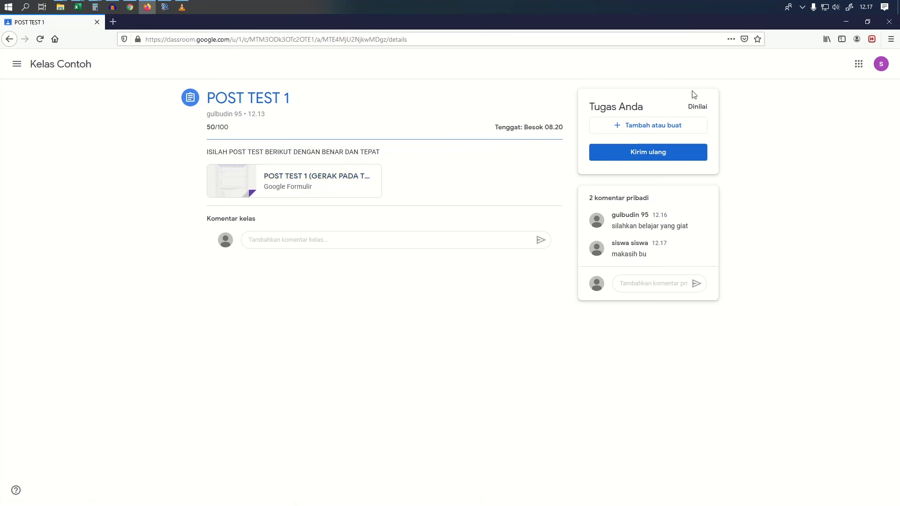